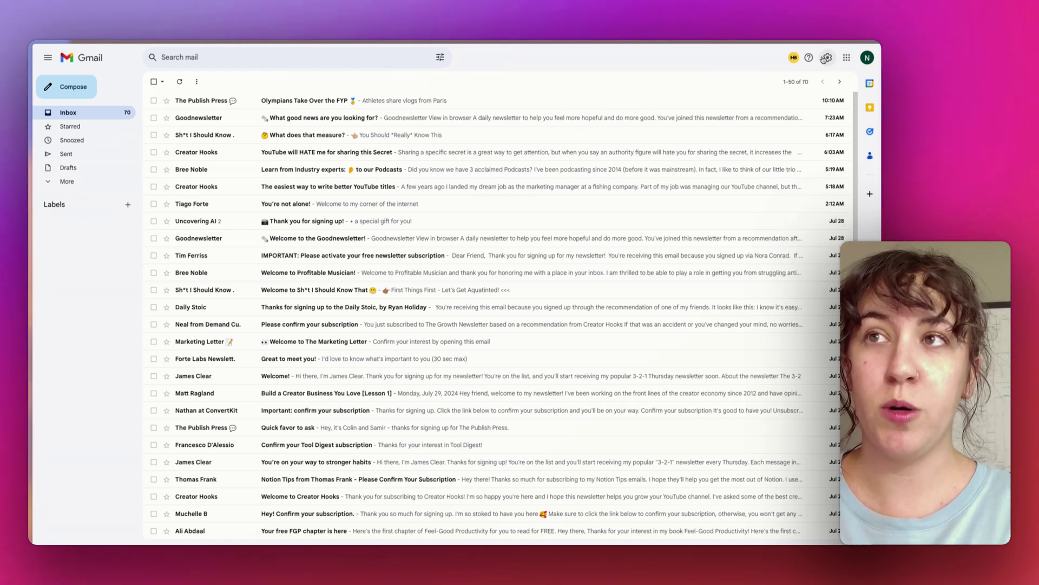
Open the full mail settings and bring up the inbox options
click(828, 58)
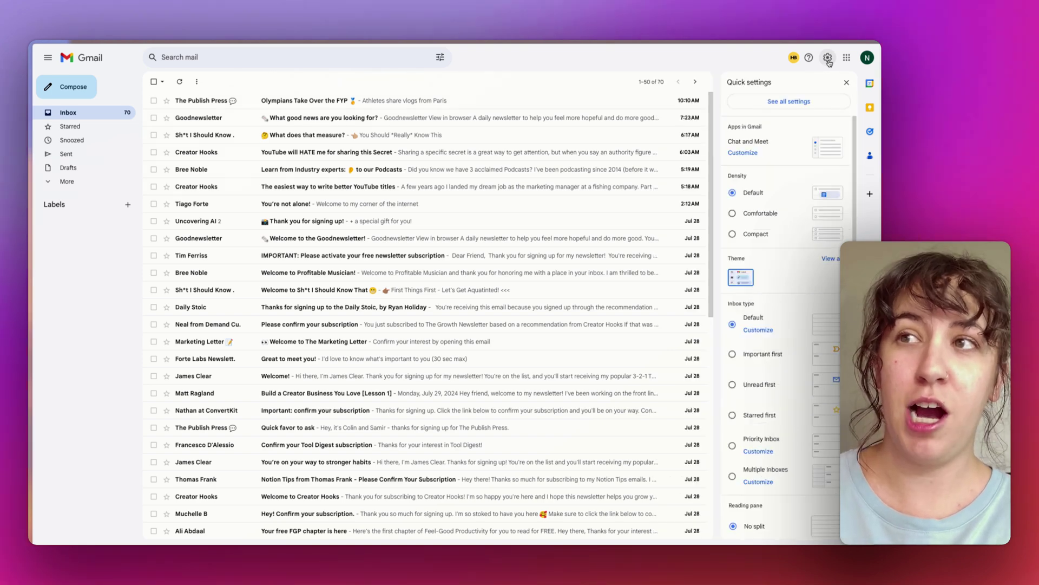
click(795, 102)
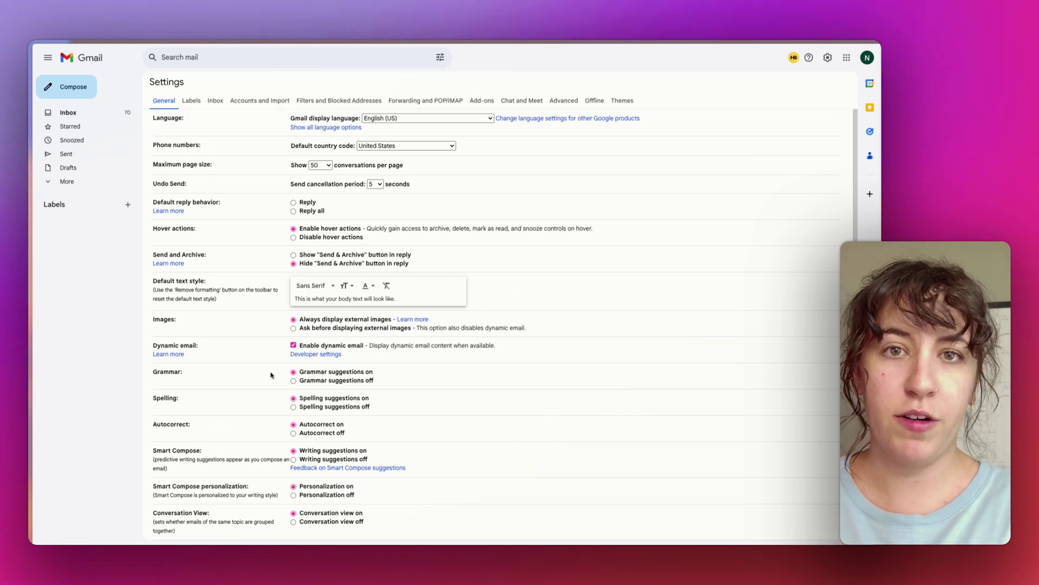
click(188, 100)
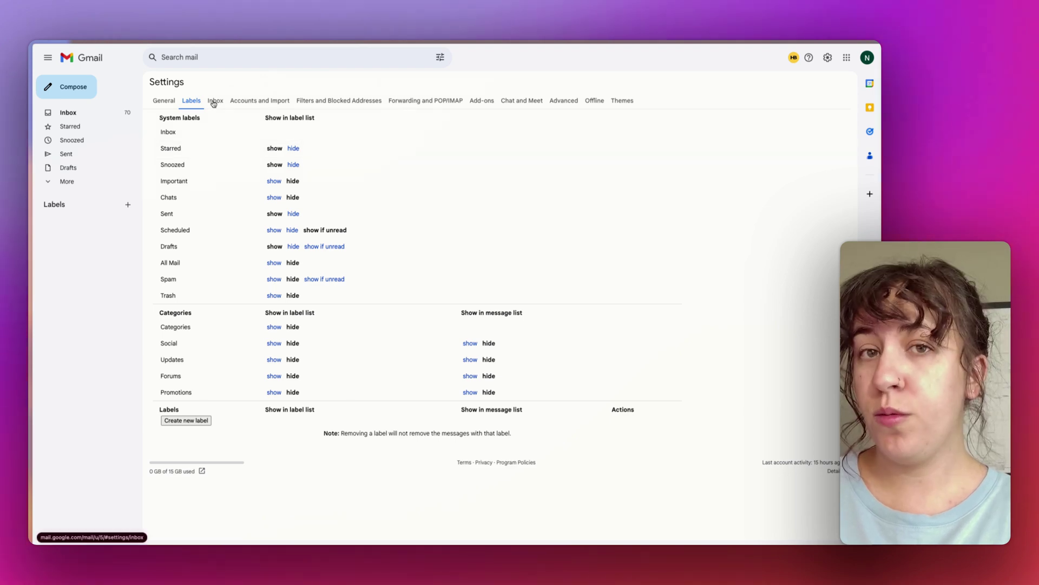
click(214, 101)
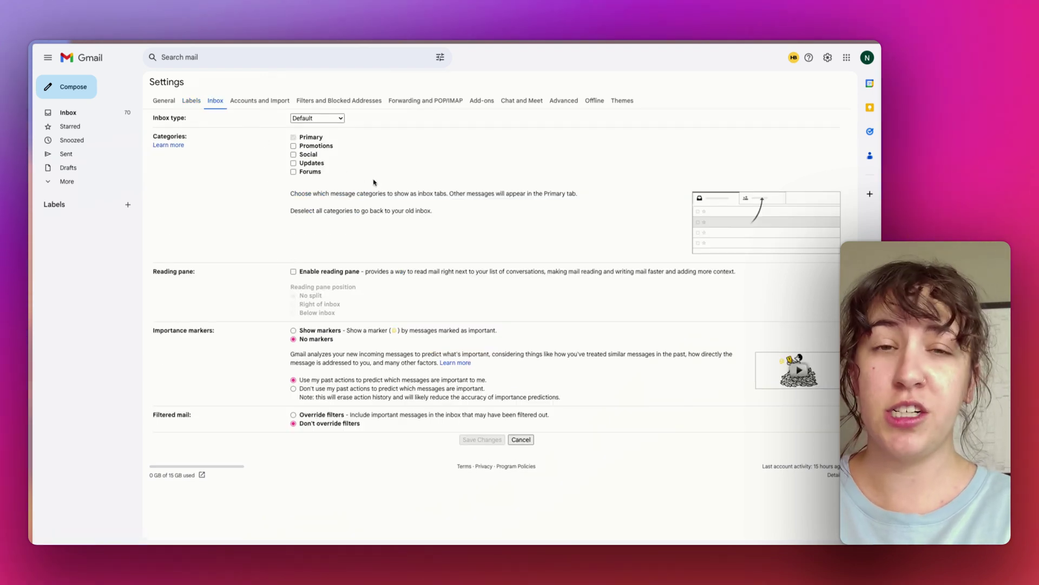
click(321, 148)
click(309, 155)
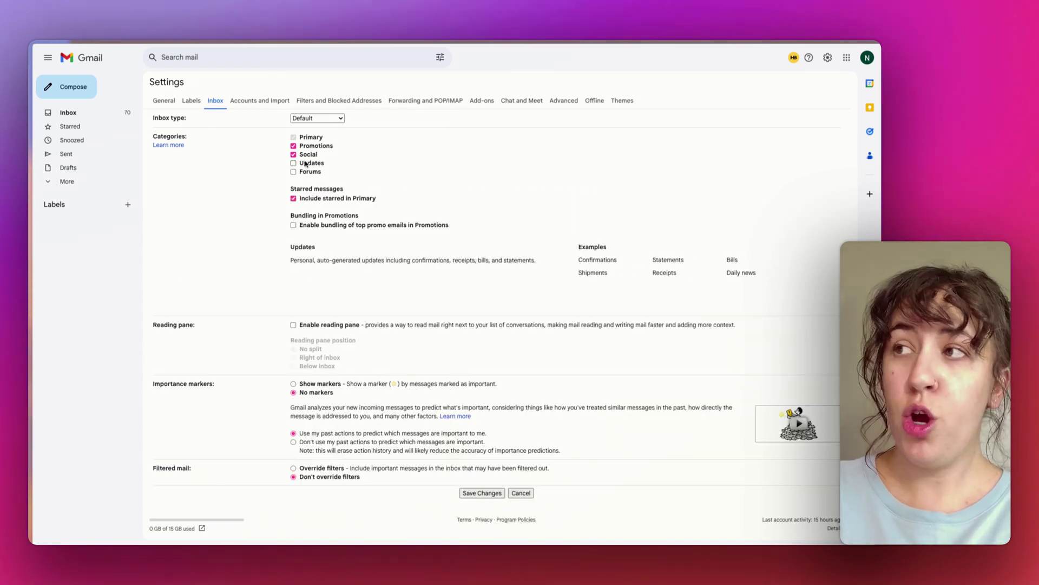
click(308, 155)
click(316, 146)
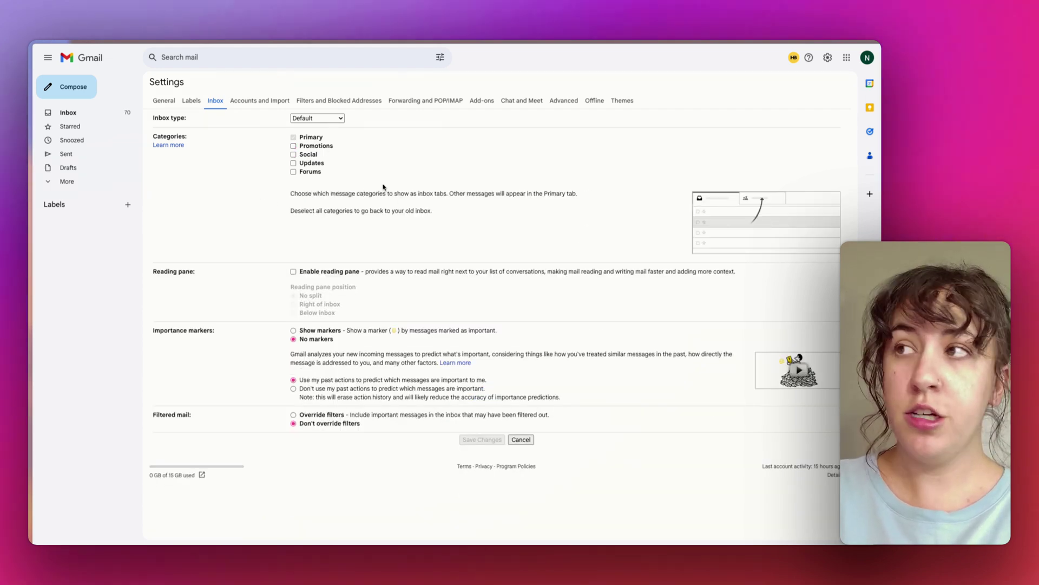
mouse_move(308, 139)
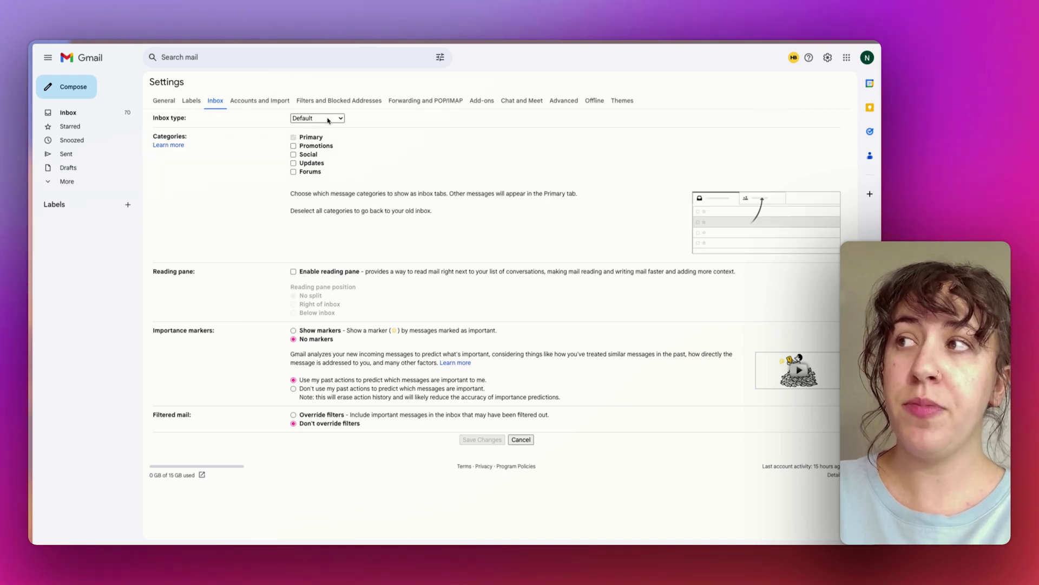
click(331, 118)
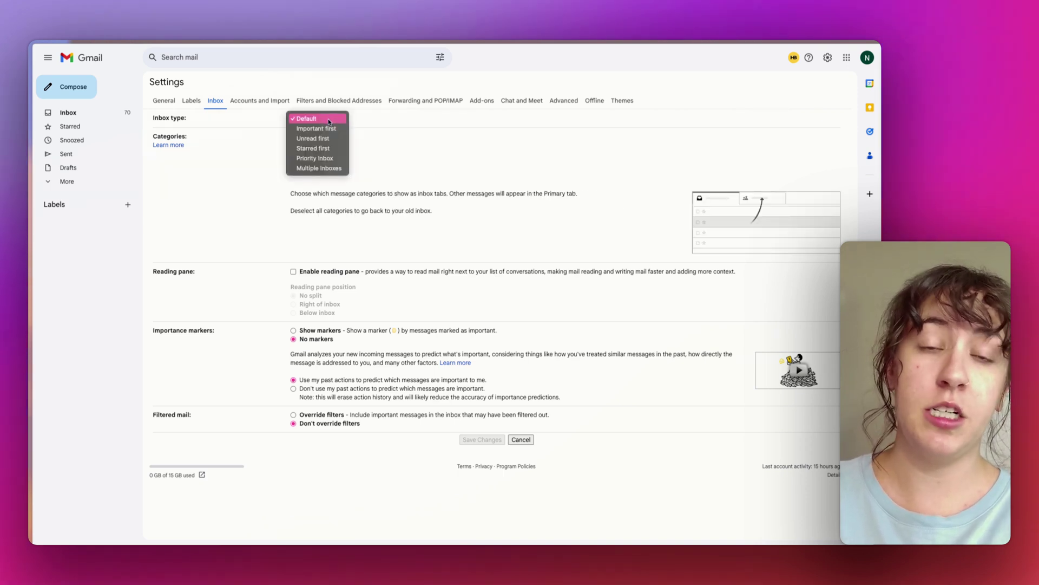
click(471, 153)
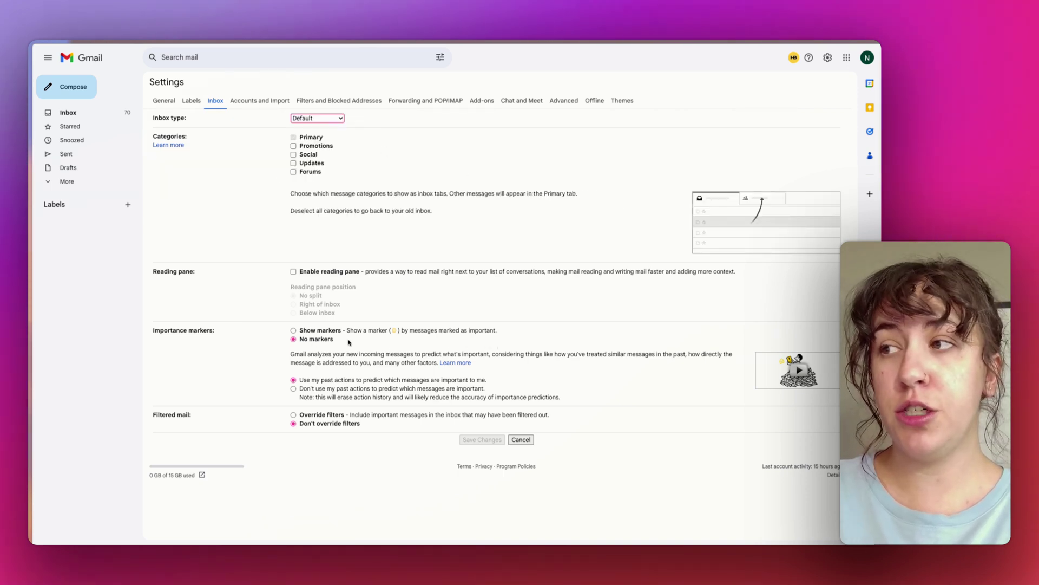
Enable showing importance markers by important messages and save the inbox settings
click(293, 331)
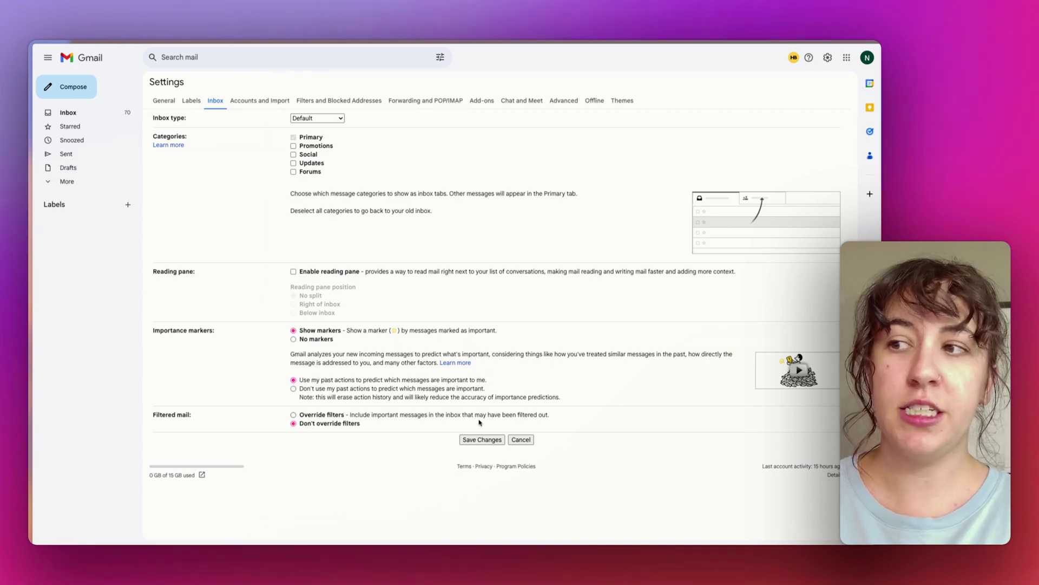
click(482, 439)
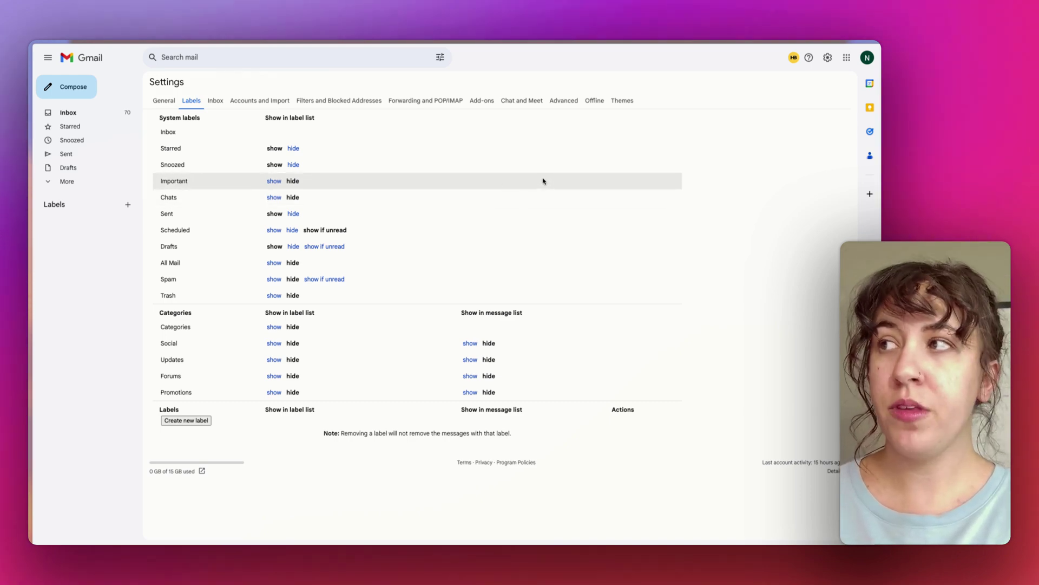
In the label settings, hide the Starred and Sent system labels and set Drafts and Spam to show if unread
click(293, 148)
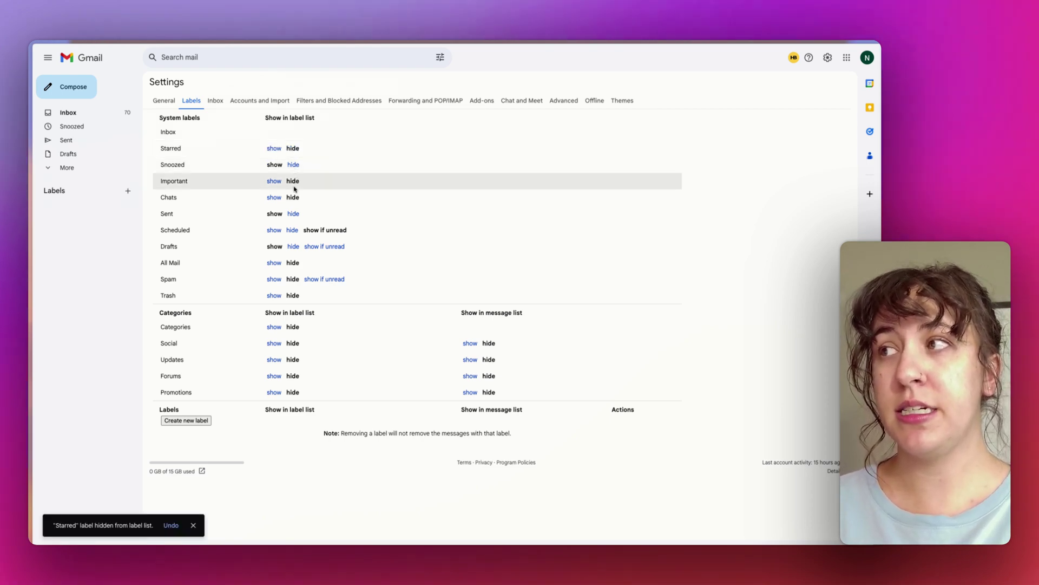
click(293, 214)
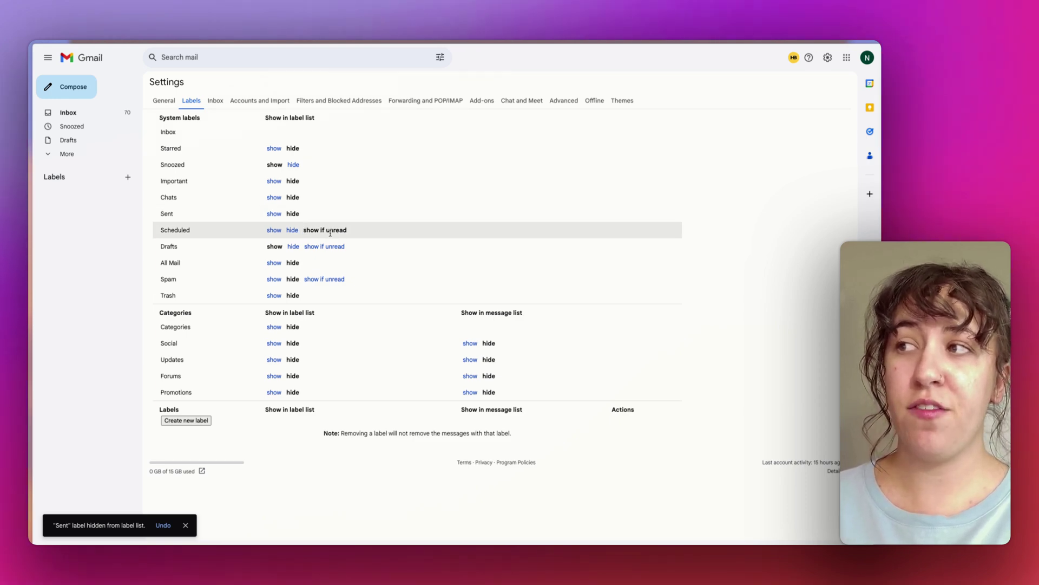
click(328, 249)
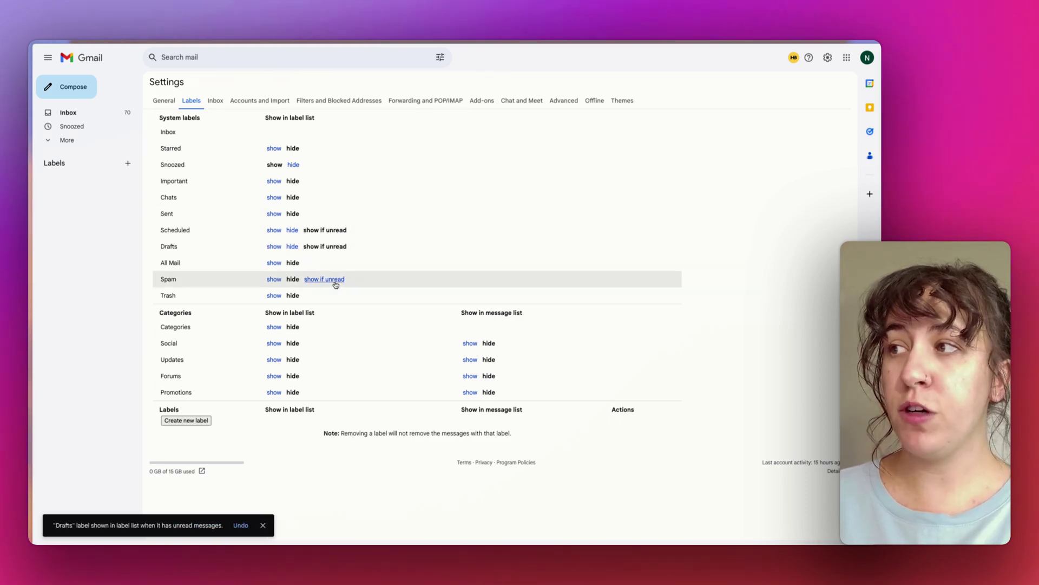
click(336, 280)
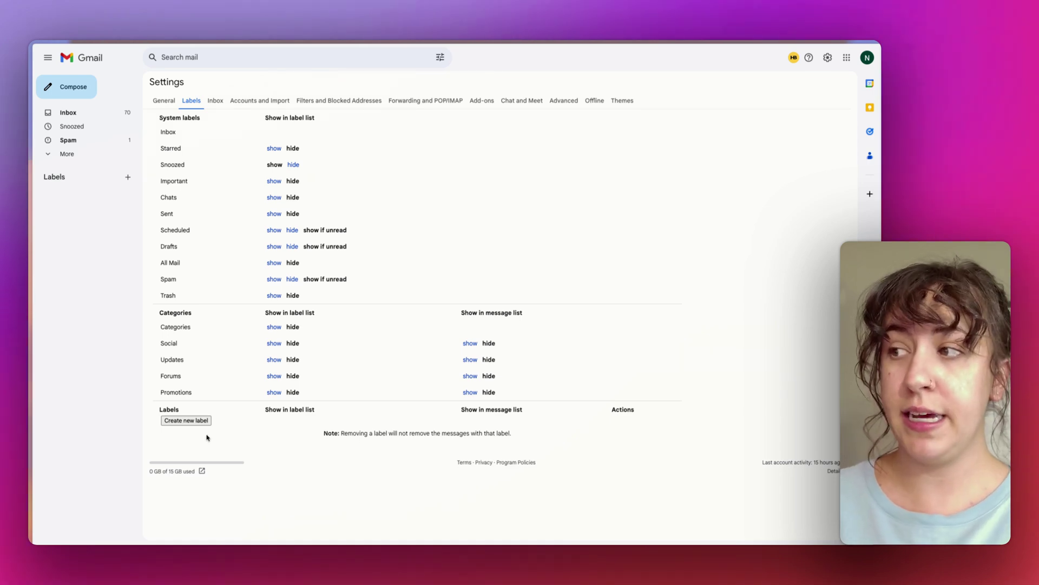
Create two new labels named zBook and Newsletters, without nesting them under another label
click(172, 421)
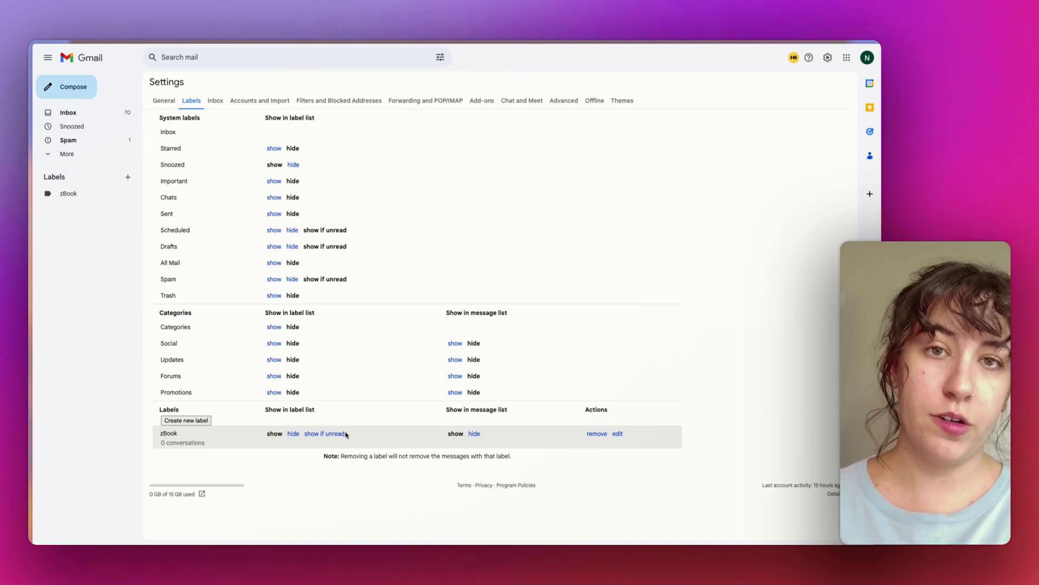
click(186, 420)
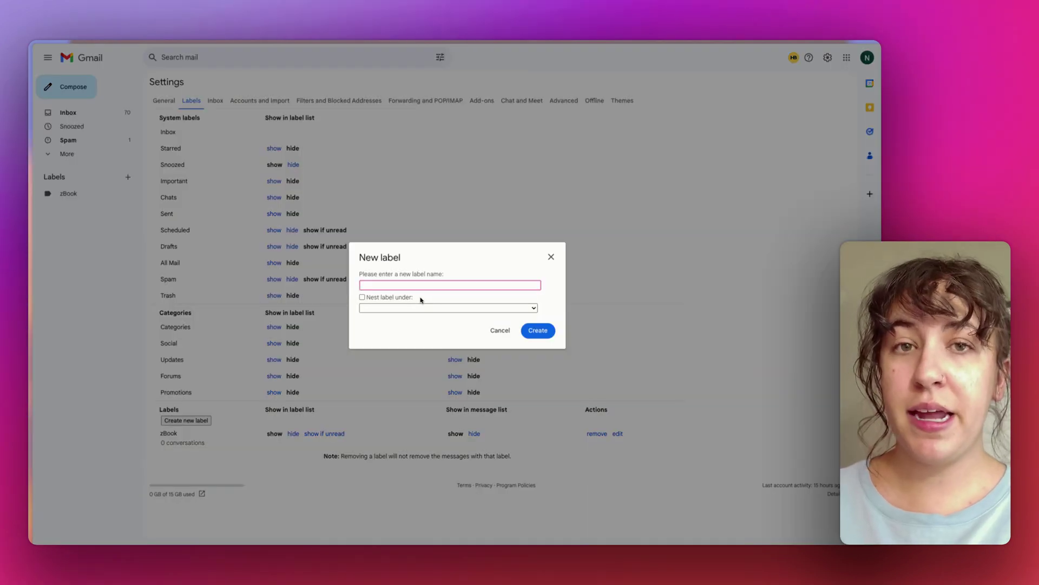
text(New)
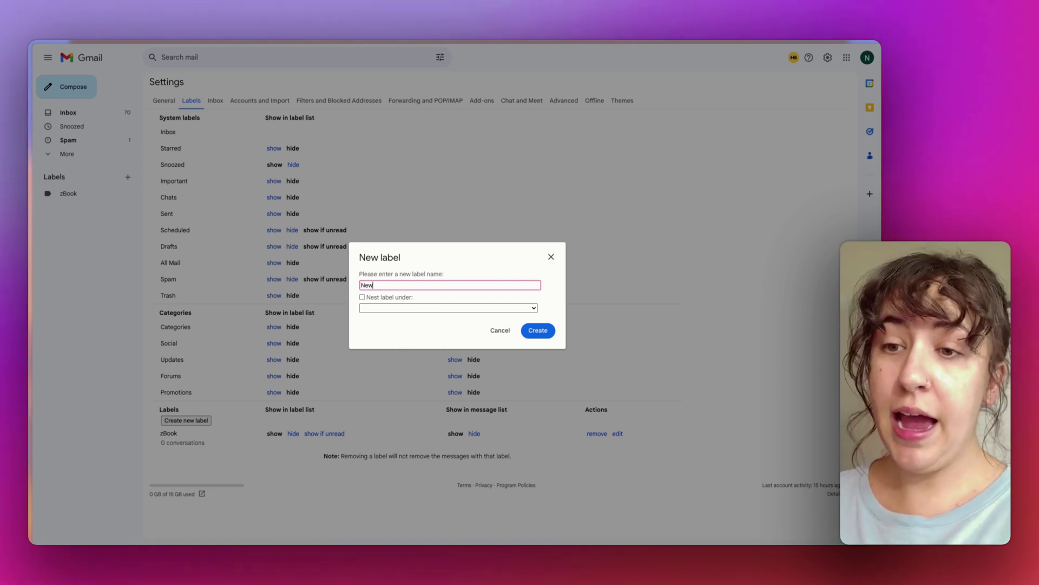
text(sletters)
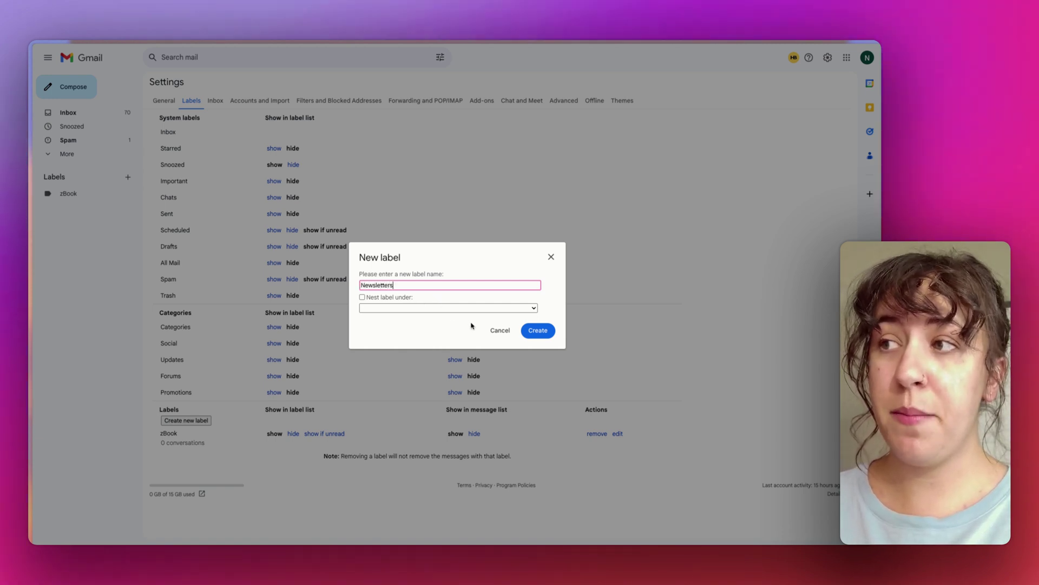
click(543, 334)
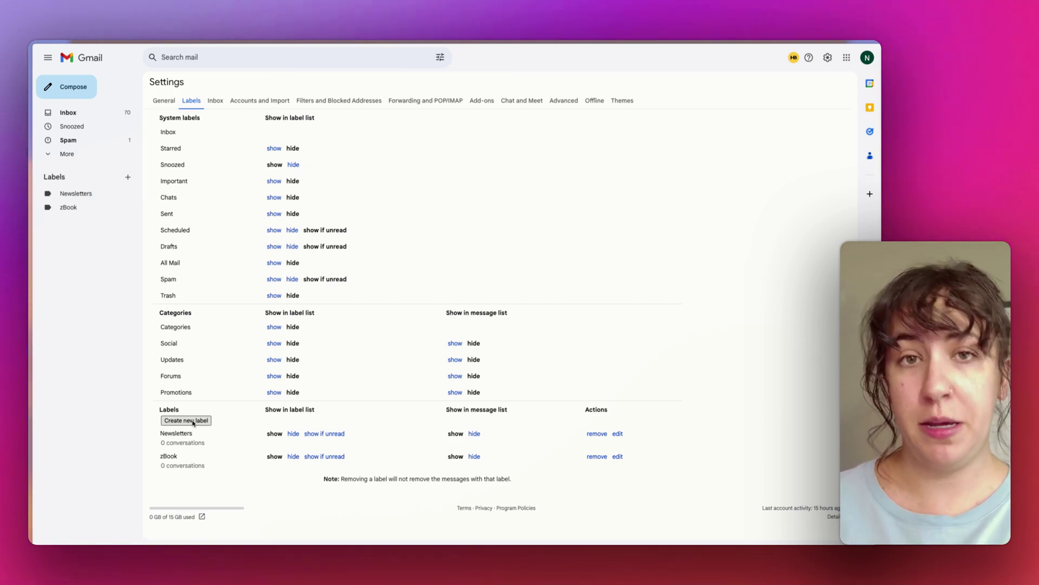
Create another label named To Do, without nesting it
click(193, 423)
text(ToDo)
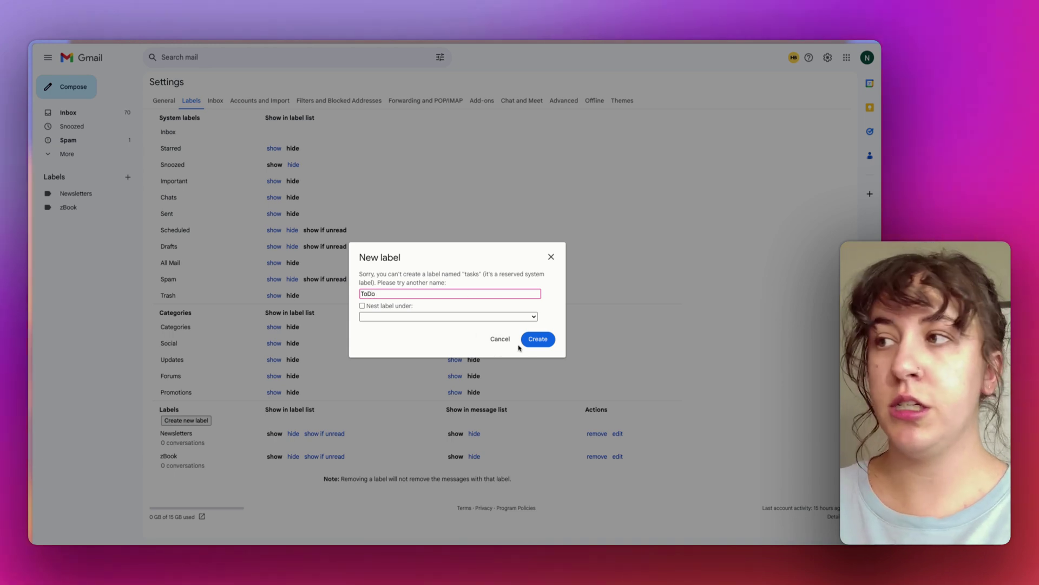
click(523, 341)
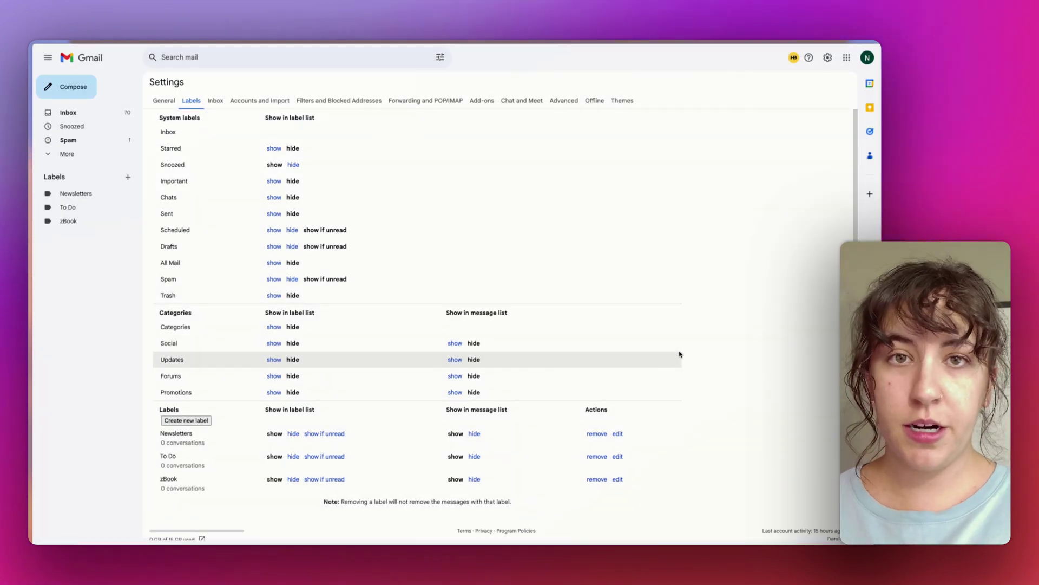
Open the inbox email "The easiest way to write better YouTube titles" from Creator Hooks and start a filter for messages from its sender
click(121, 114)
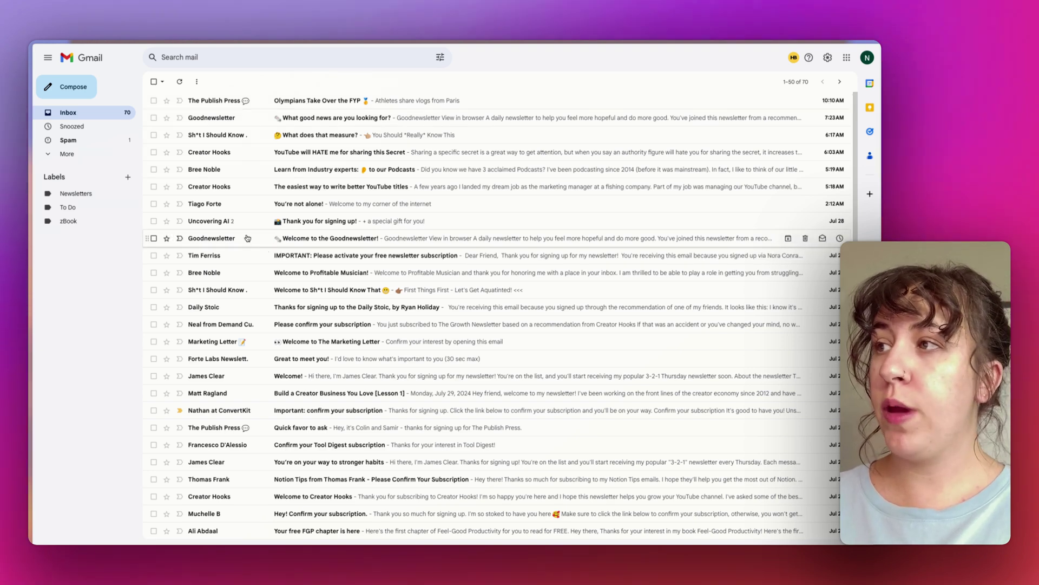
click(267, 188)
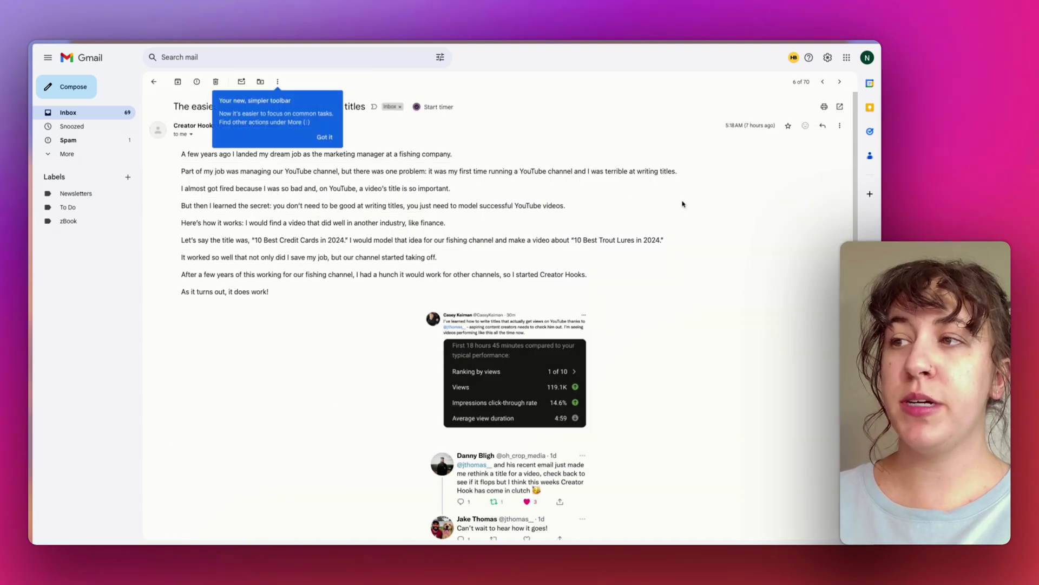
click(325, 137)
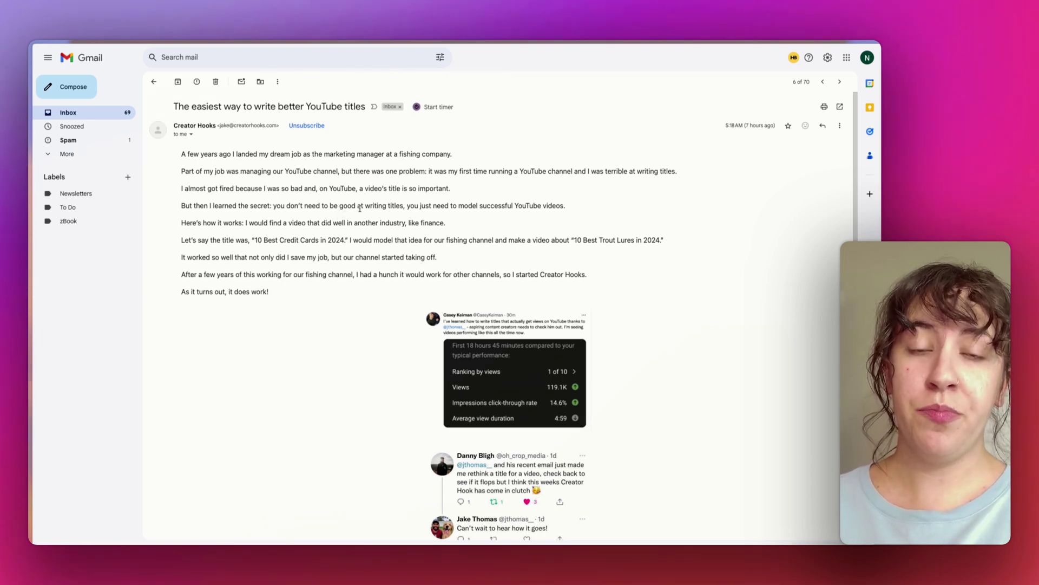
click(280, 83)
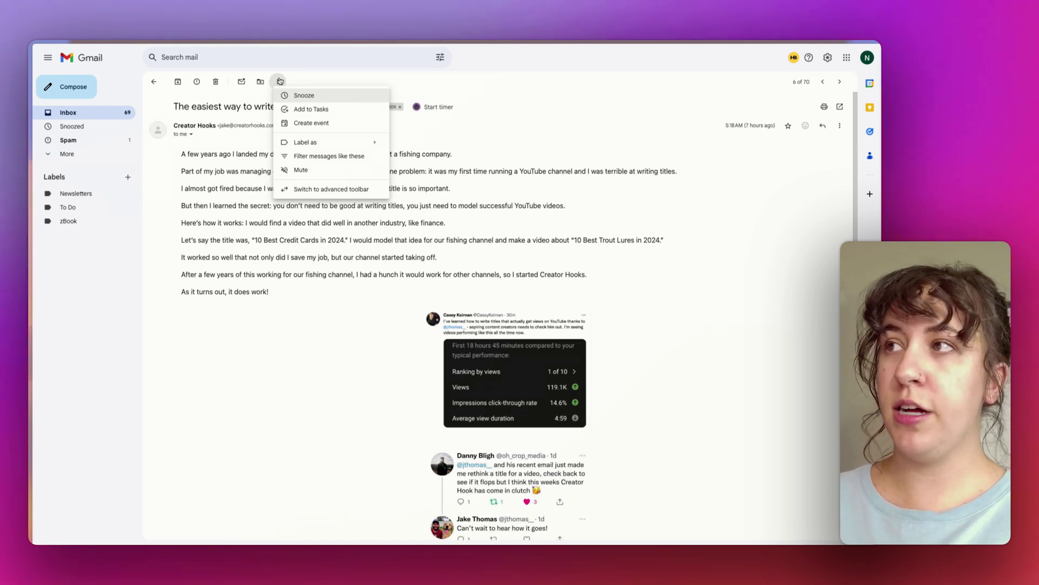
click(332, 159)
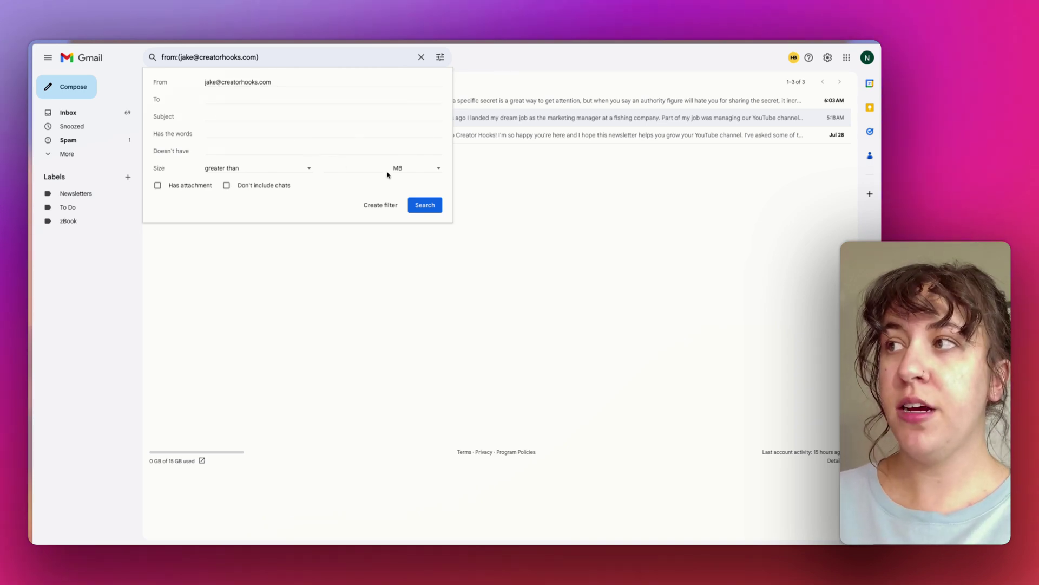
click(377, 210)
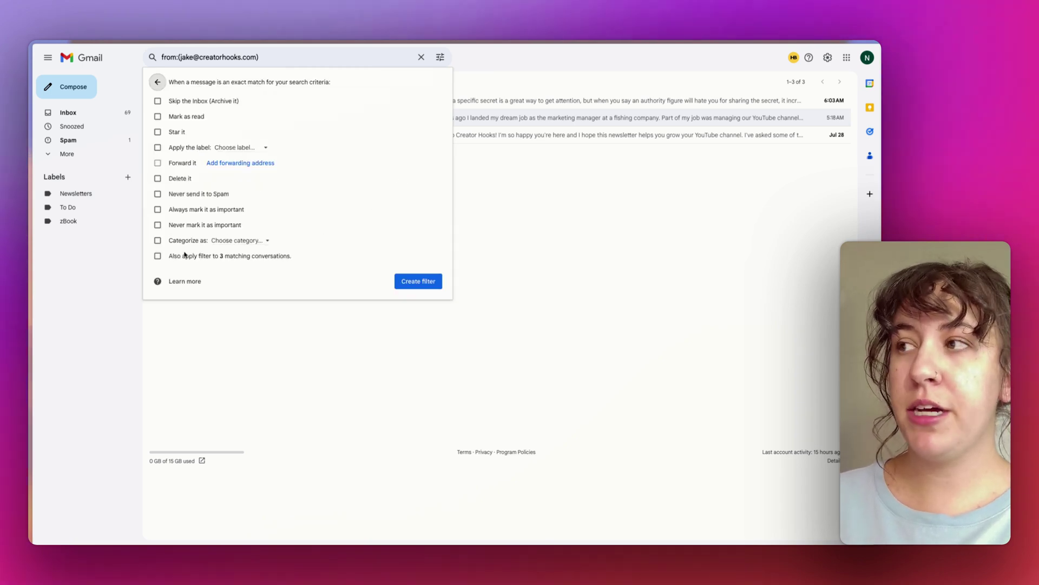
Create the filter to skip the inbox, mark as read and apply the label zBook, also applying it to the matching conversations
click(227, 259)
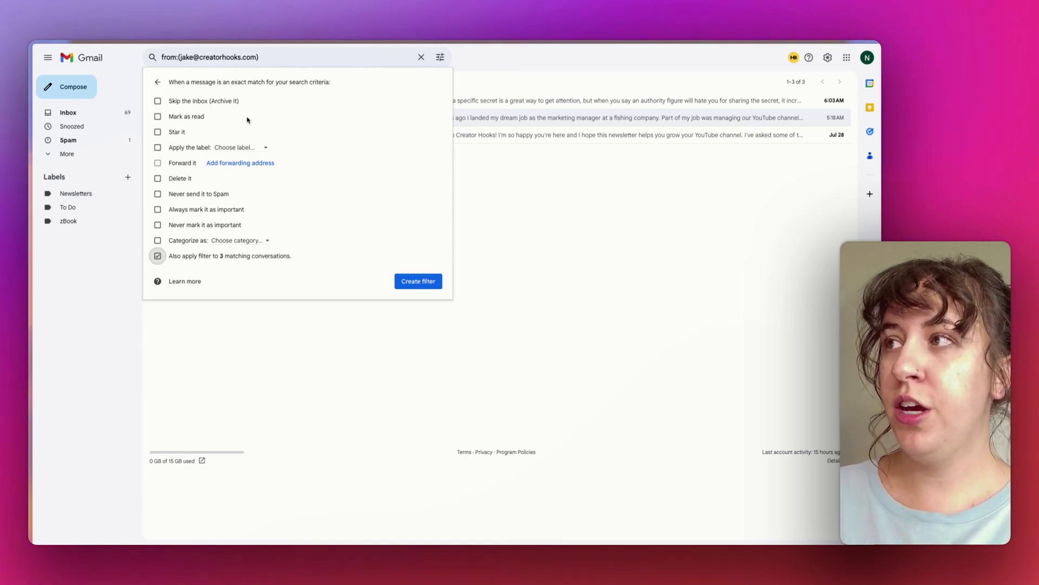
click(197, 102)
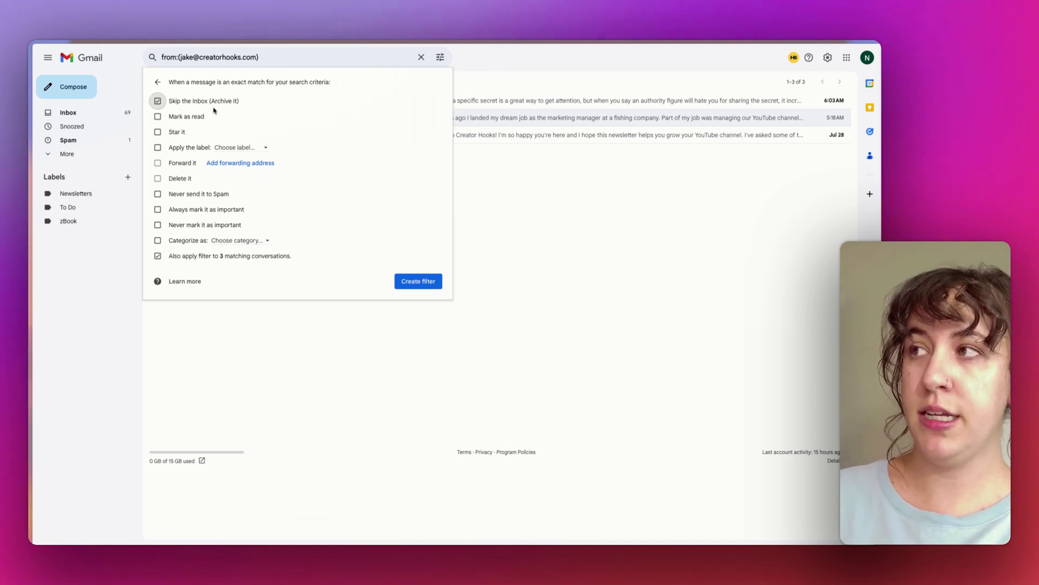
click(174, 119)
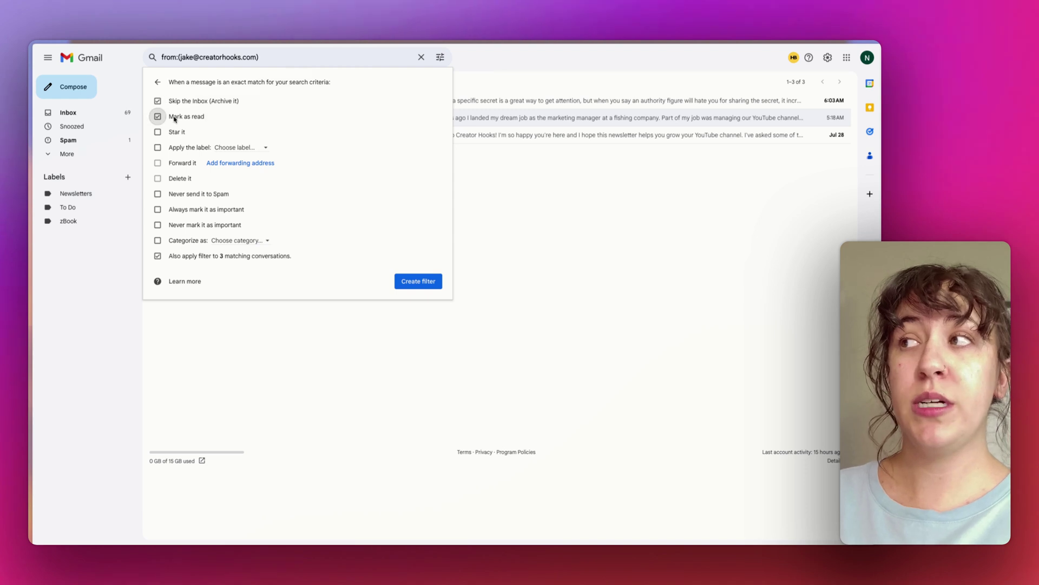
click(231, 148)
click(258, 215)
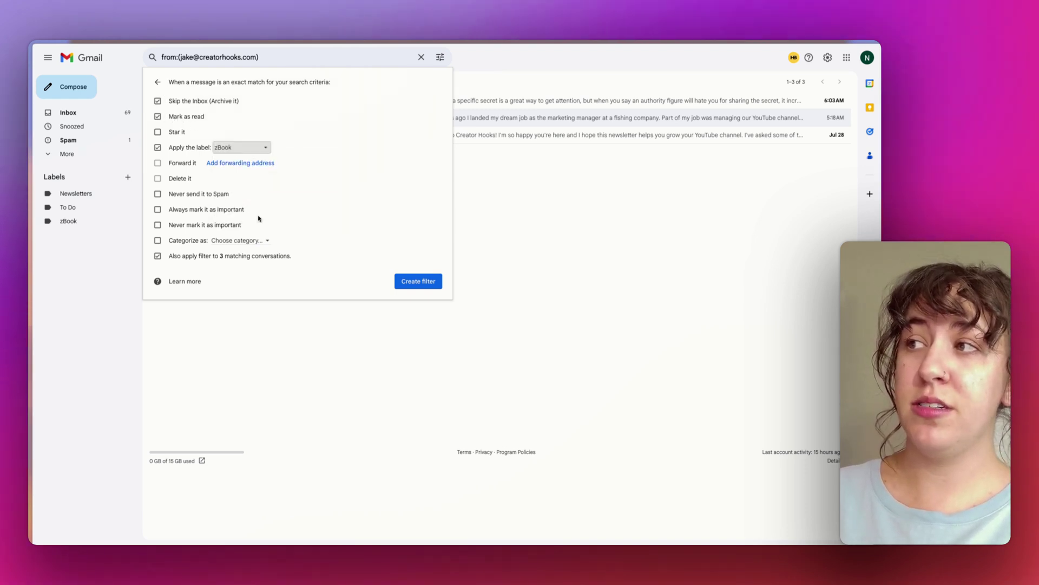
click(420, 281)
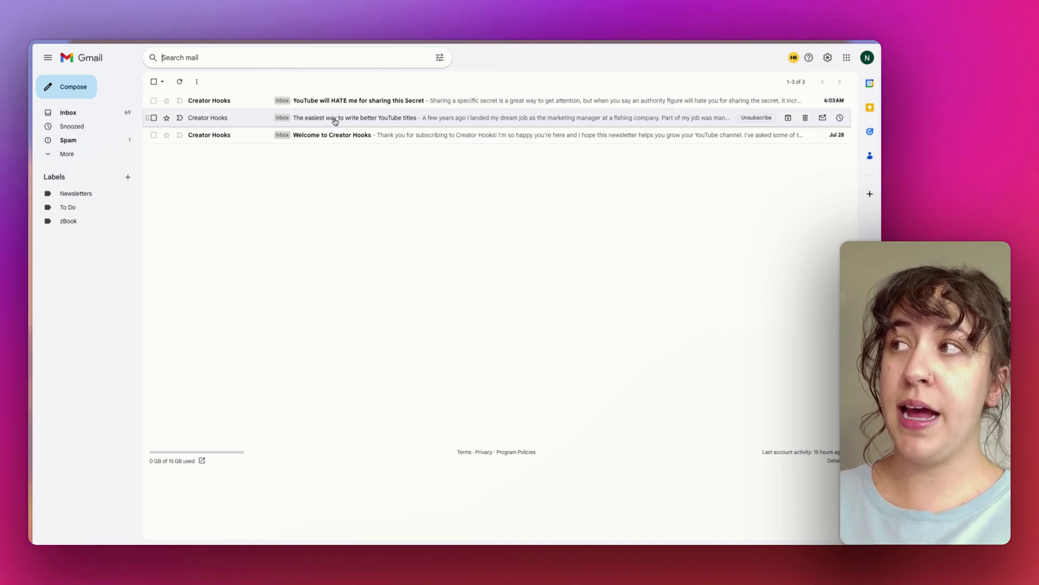
Check the emails filed under the zBook label and return to the inbox
click(67, 222)
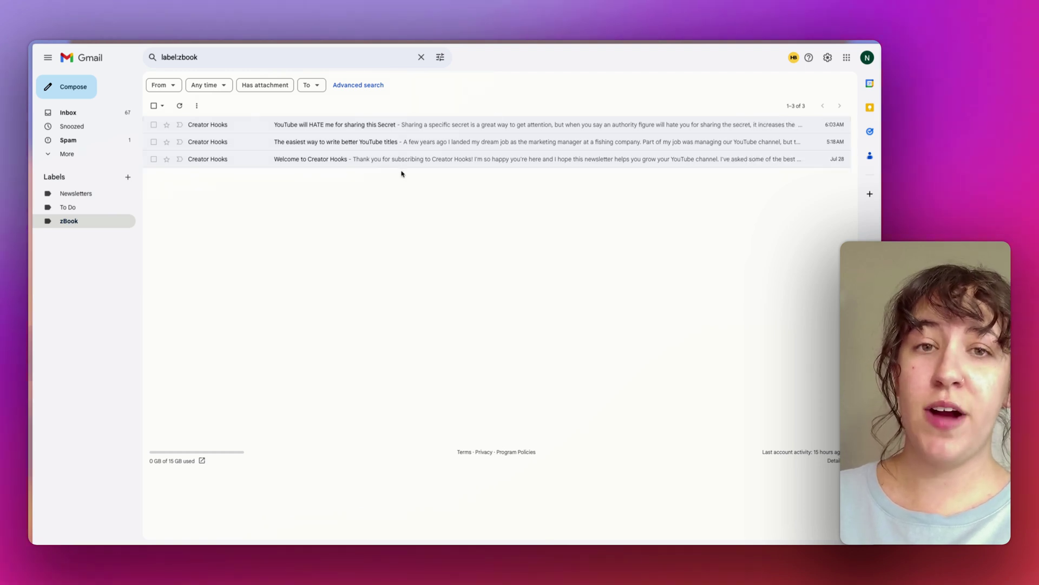
click(129, 117)
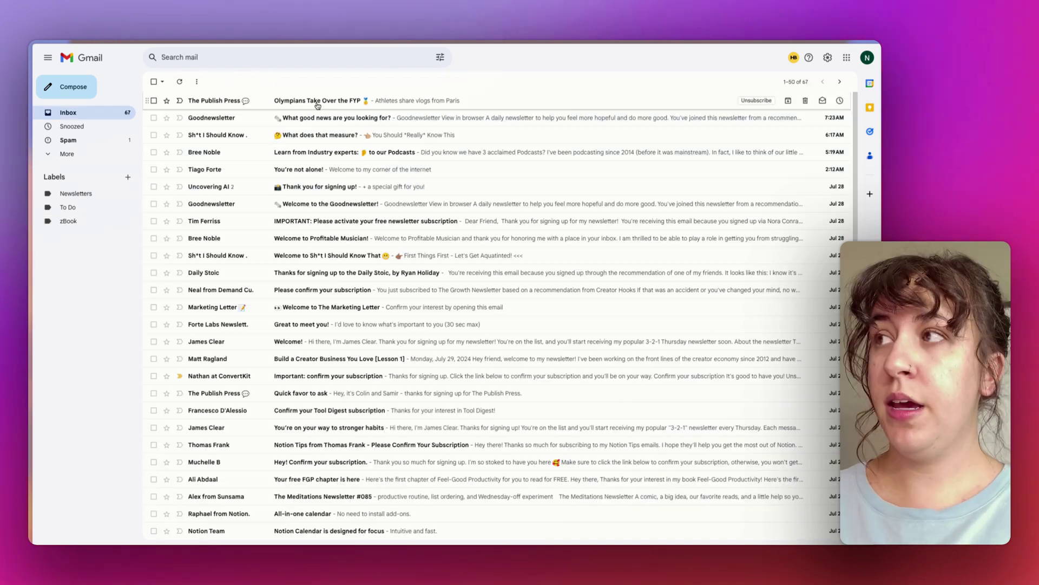
Open the inbox email "Olympians Take Over the FYP" from The Publish Press and start a filter for messages from its sender
click(318, 102)
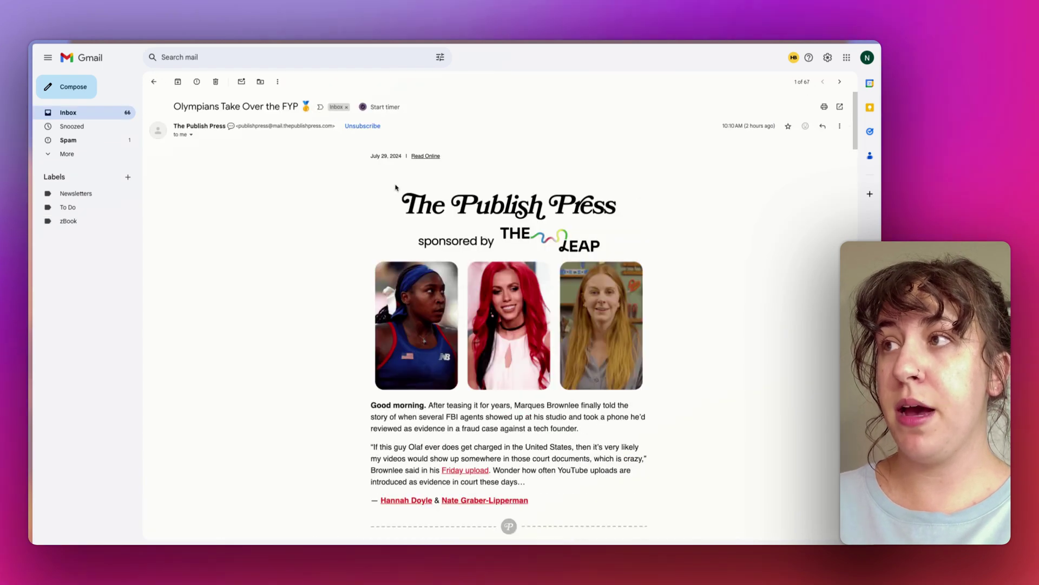
click(278, 82)
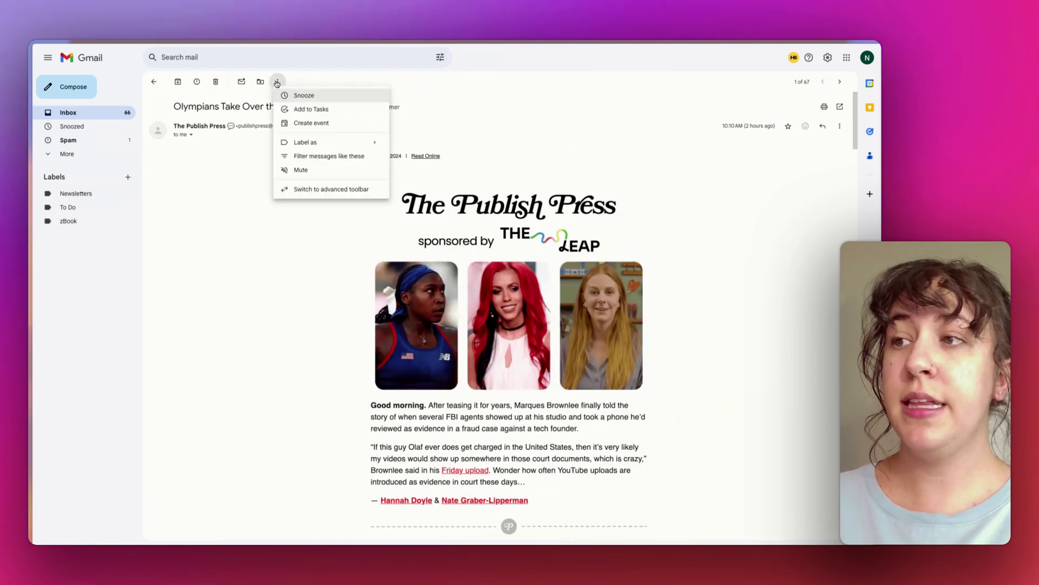
click(359, 157)
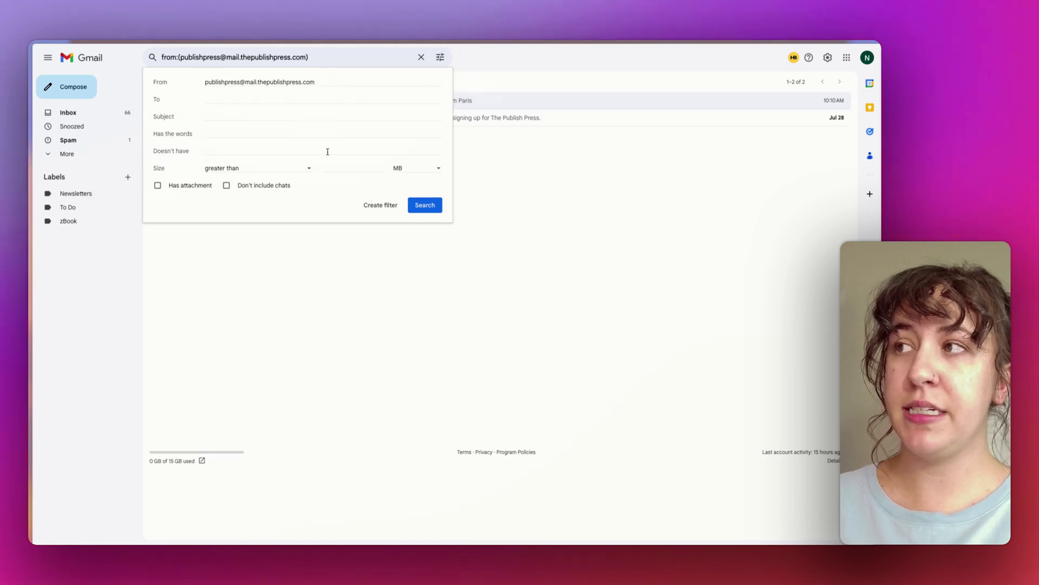
click(373, 205)
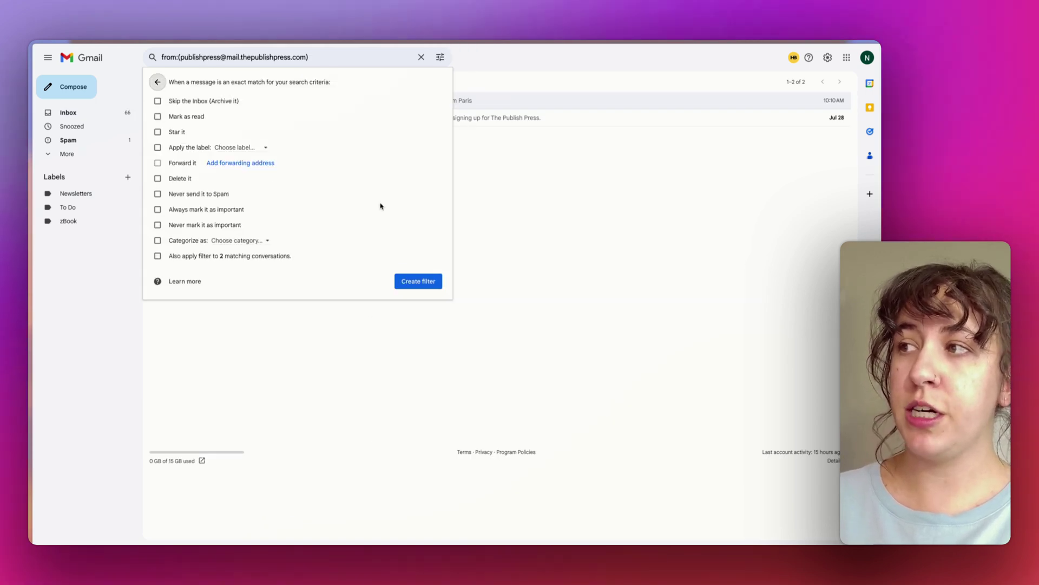
Create the filter to apply the label zBook without skipping the inbox, also applying it to the matching conversations
click(201, 257)
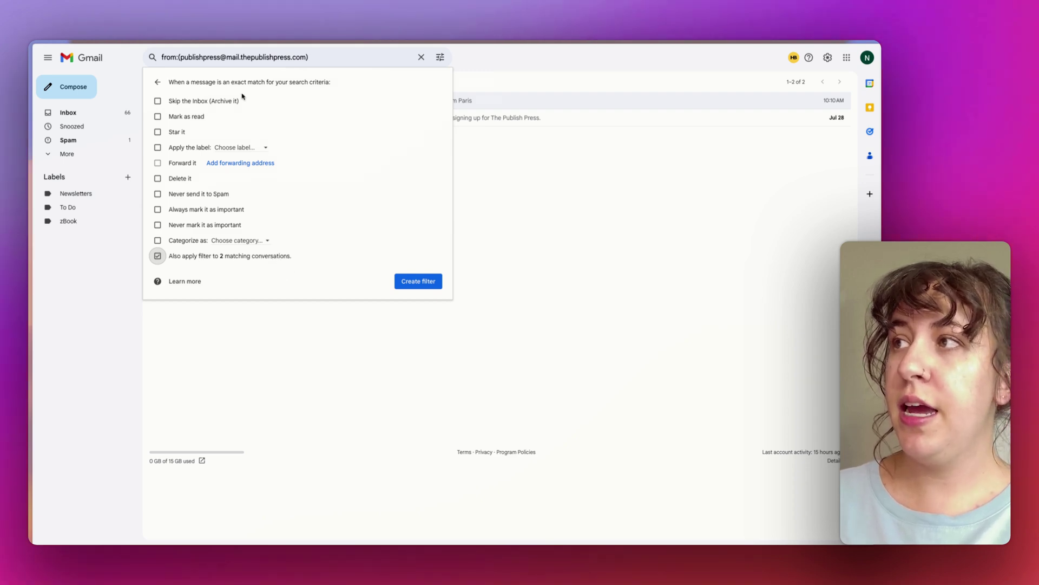
click(247, 148)
click(249, 211)
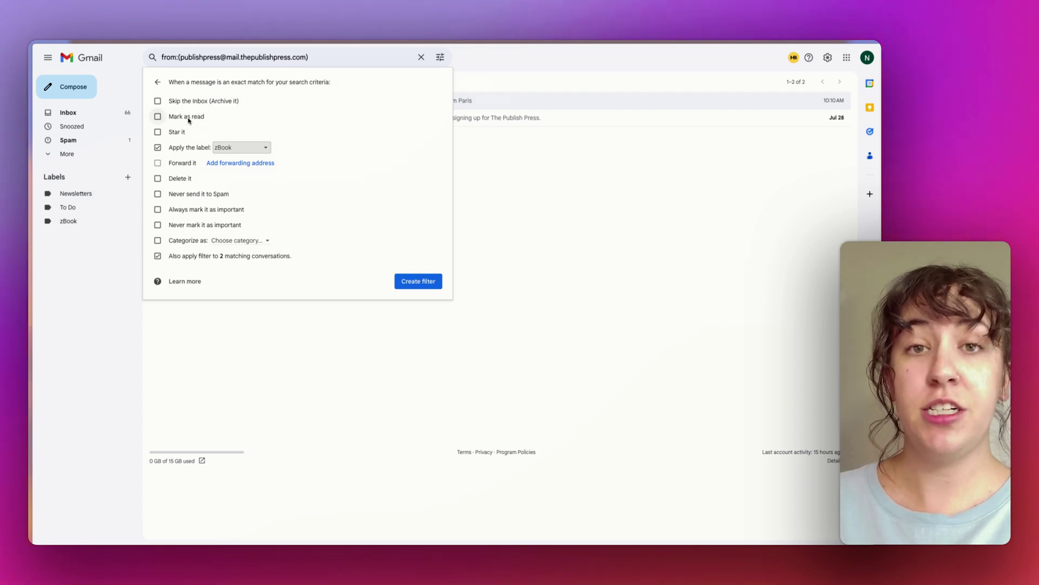
click(424, 286)
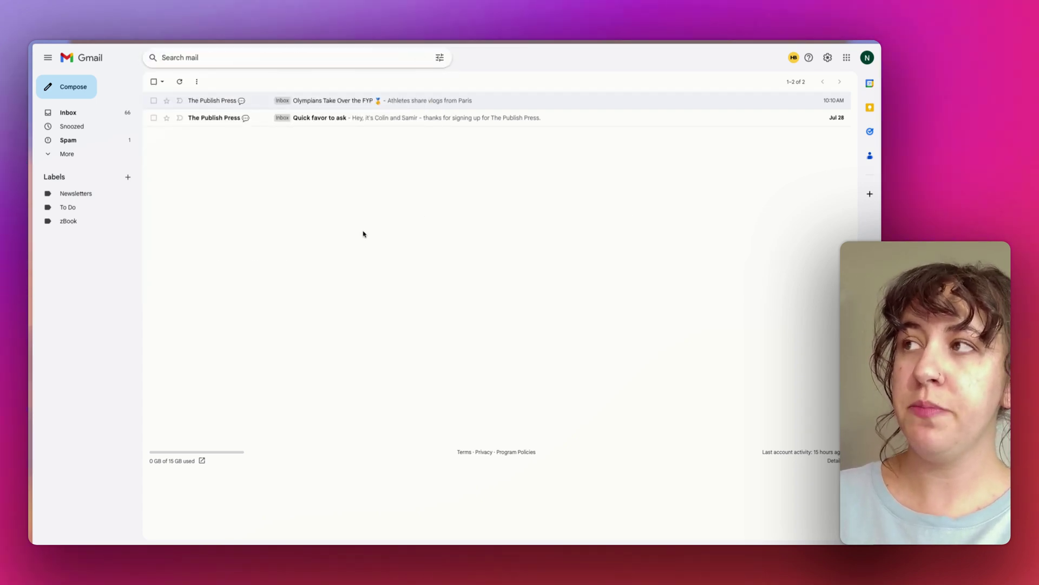
Look through the "Olympians Take Over the FYP" email and archive it, checking for it under the zBook label
click(267, 103)
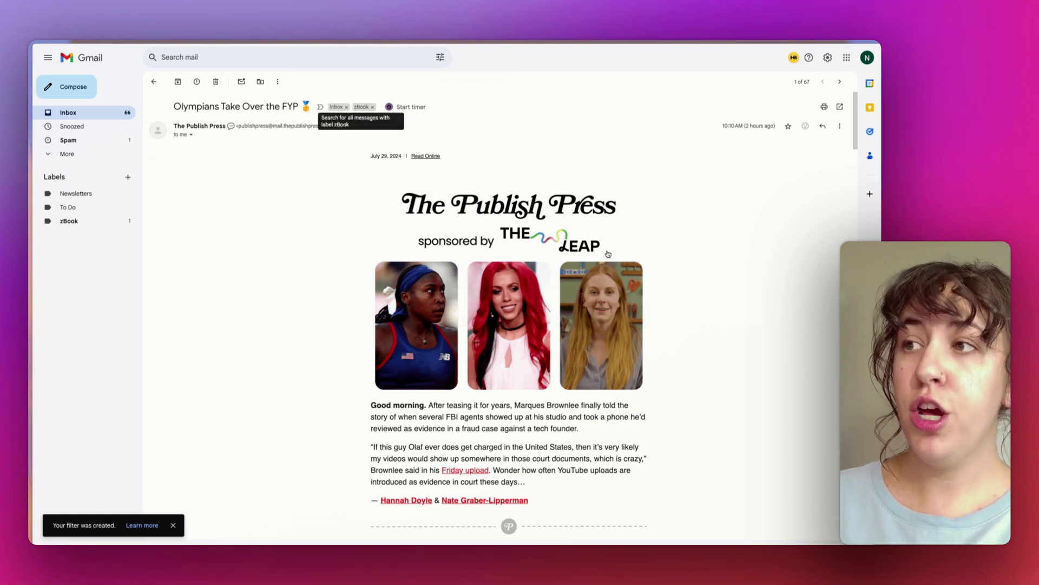
scroll(653, 260, down, 20)
scroll(646, 259, up, 20)
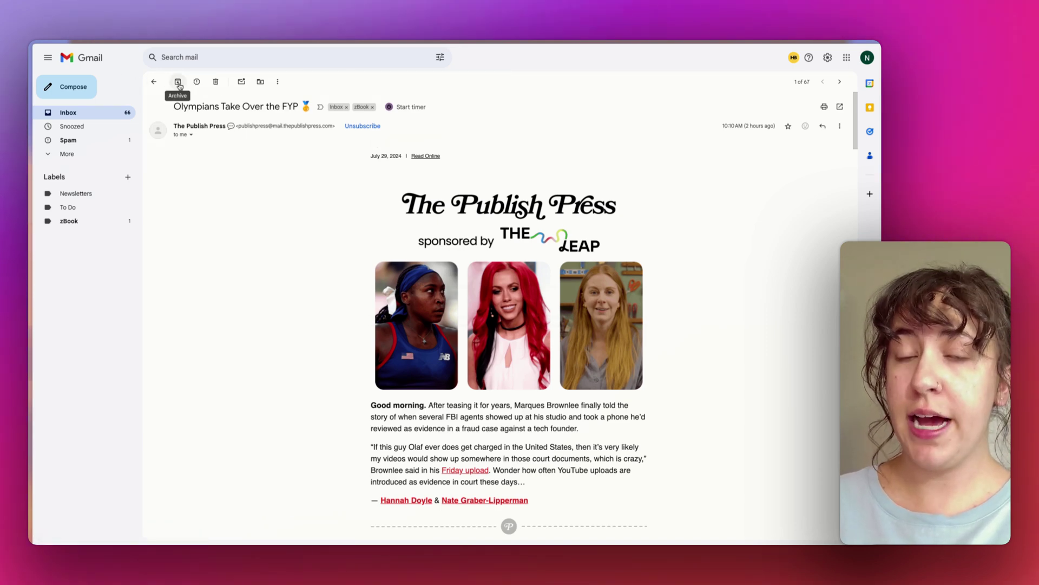
click(178, 82)
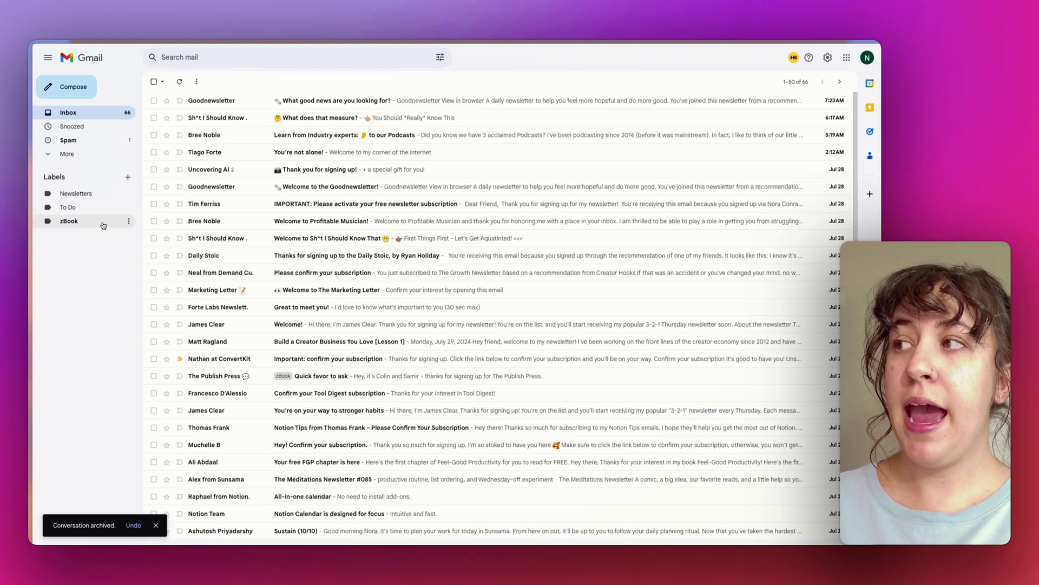
click(67, 155)
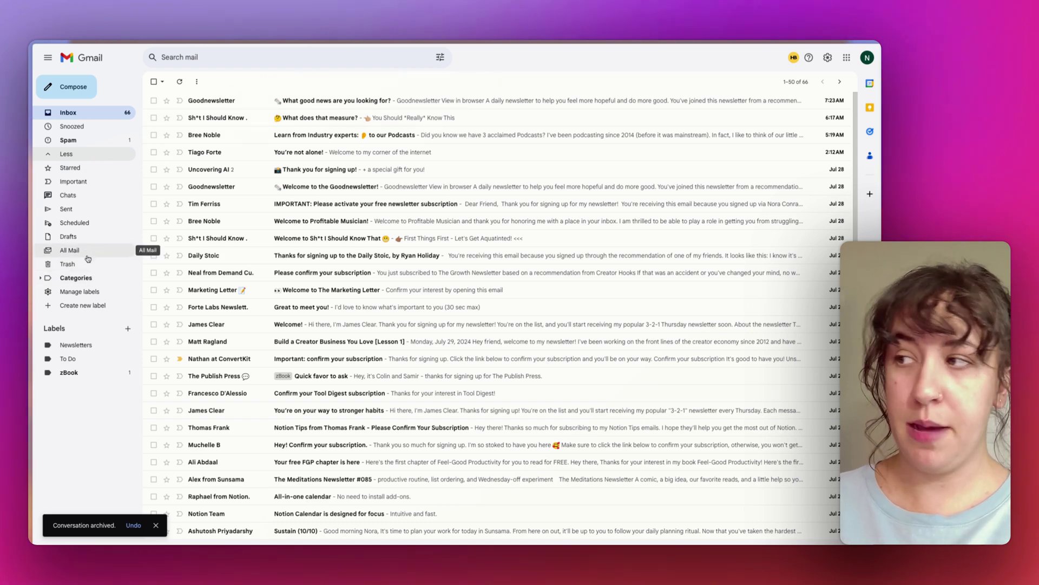
click(87, 374)
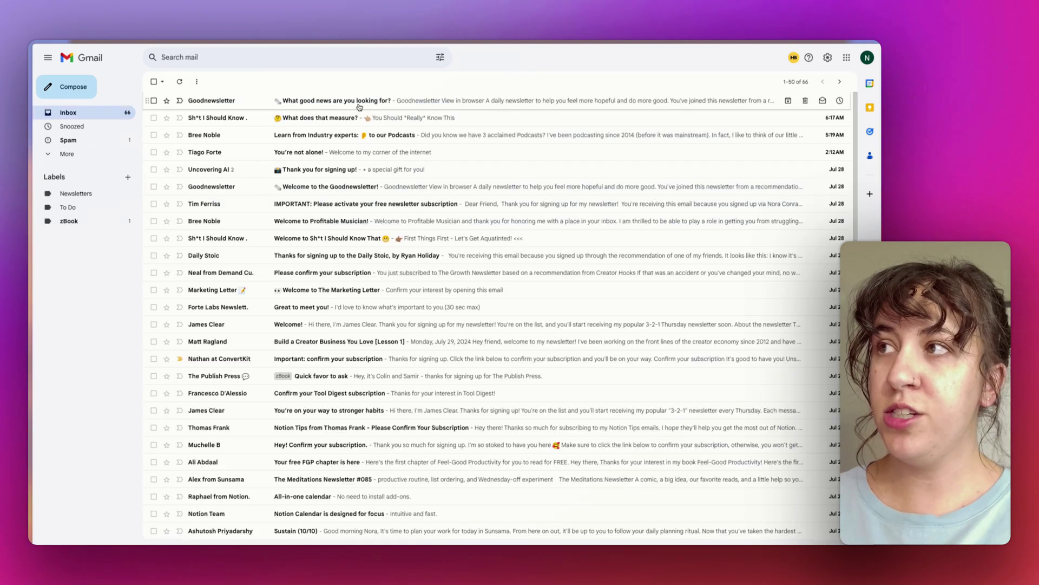
Add the Goodnewsletter email "What good news are you looking for?" to Tasks and retitle the task as a reminder to reply to a contact
click(359, 103)
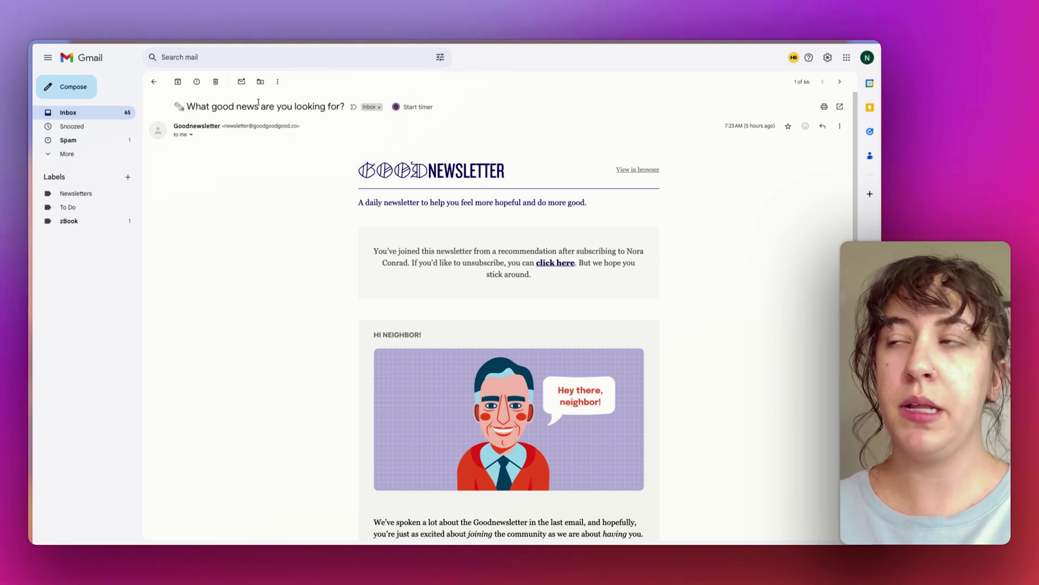
click(277, 81)
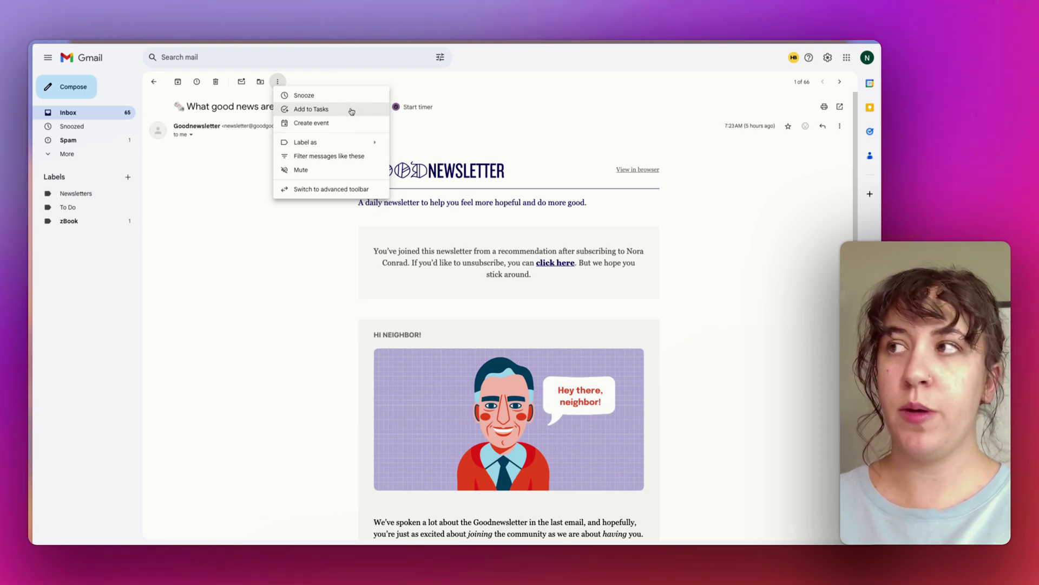
click(352, 110)
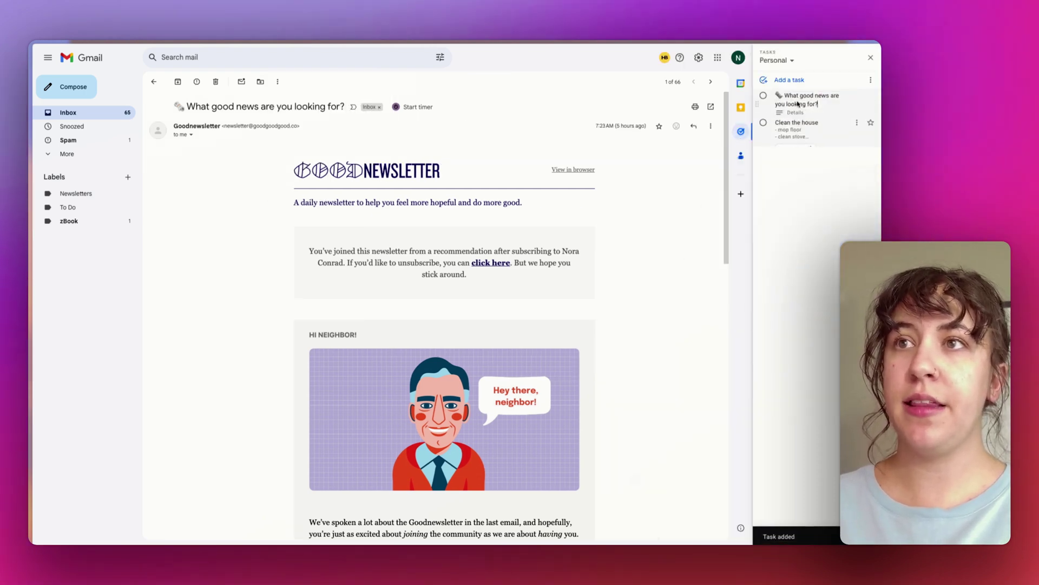
drag(818, 104, 775, 97)
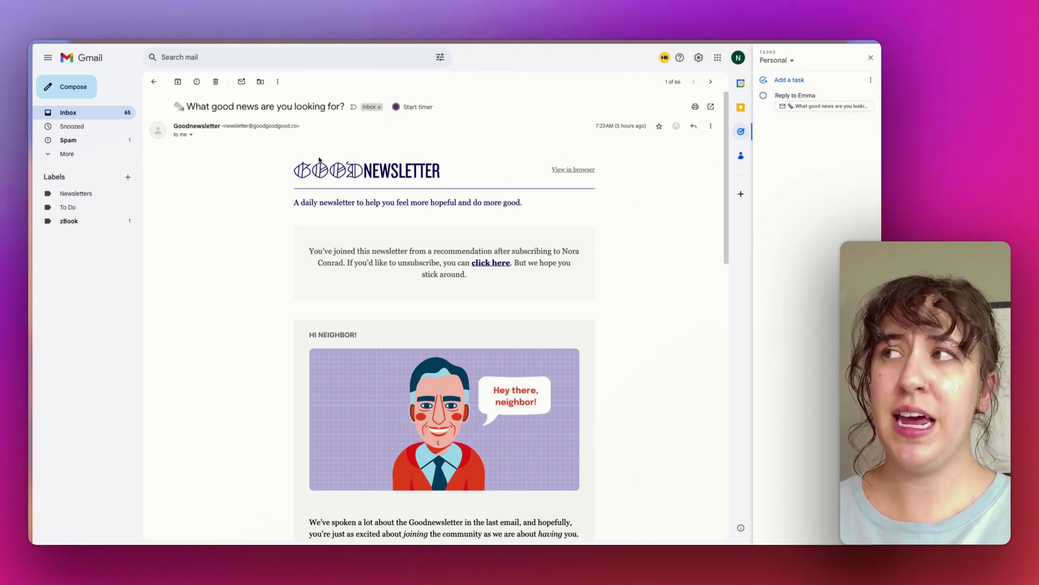
Label the open Goodnewsletter email as To Do
click(276, 83)
mouse_move(341, 142)
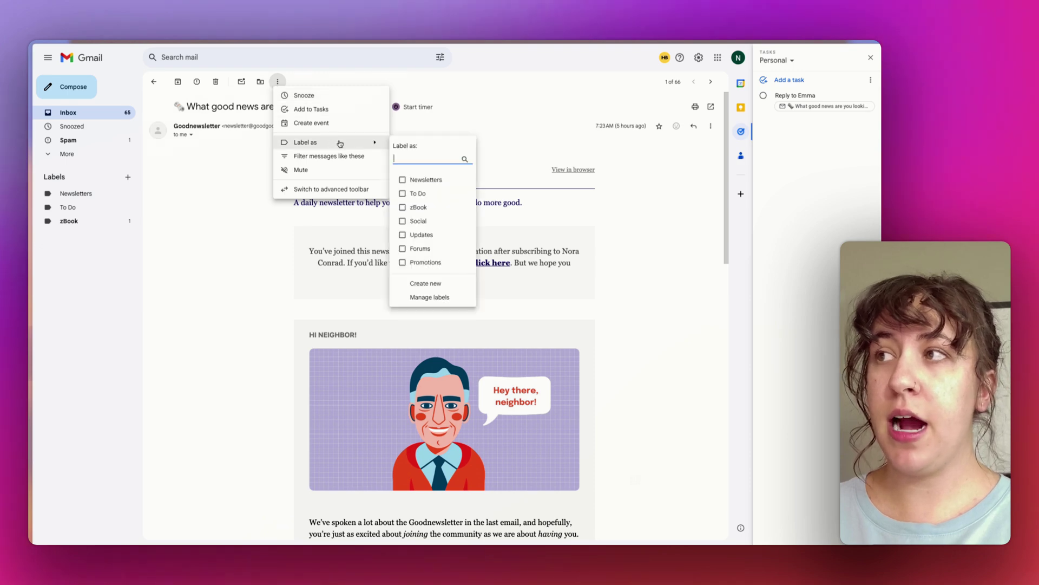
click(439, 200)
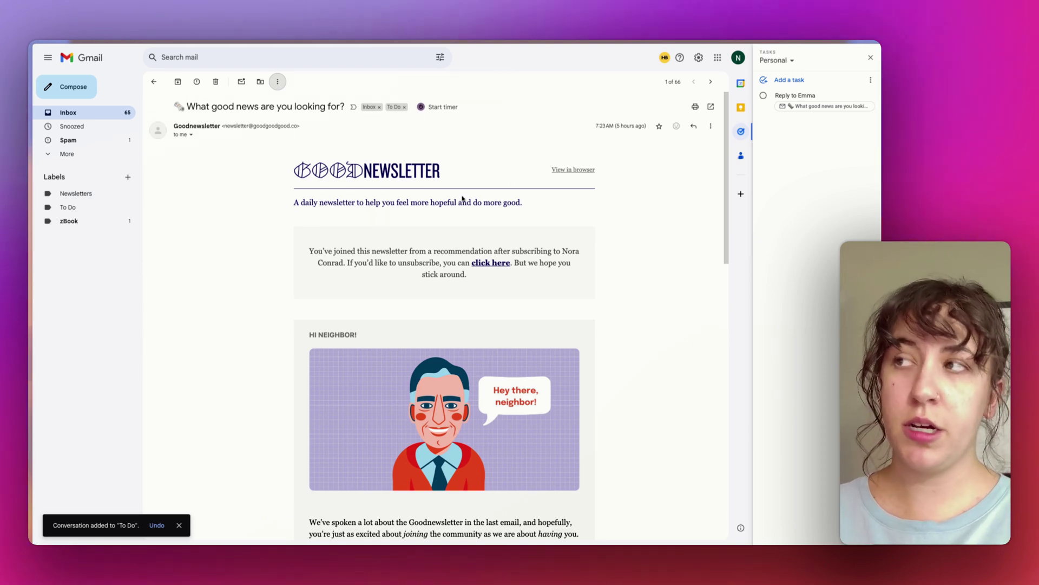
Create a filter for the Goodnewsletter sender that skips the inbox and applies the label To Do, including matching conversations, and return to the inbox
click(277, 82)
click(341, 154)
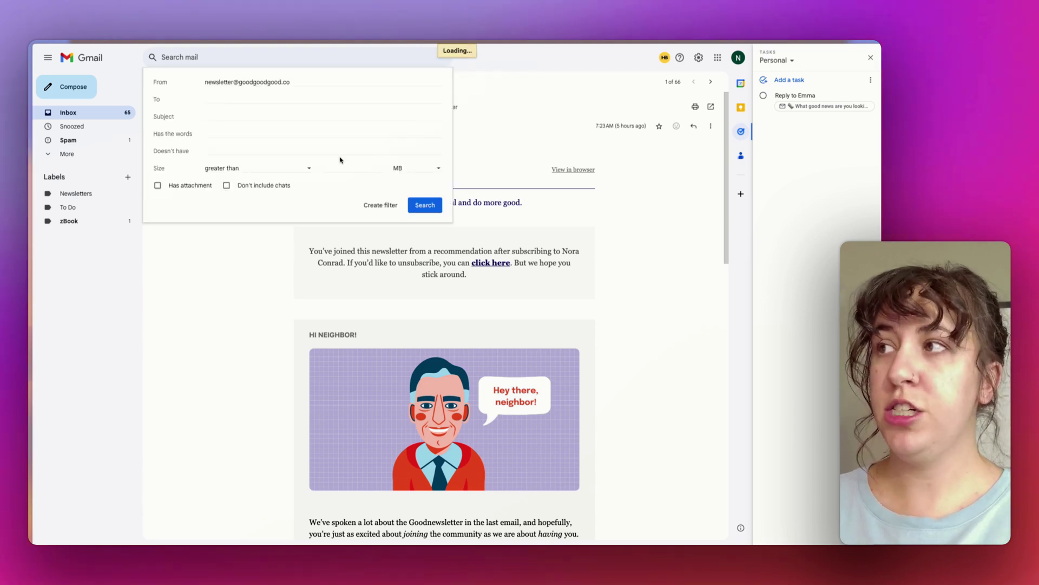
click(381, 205)
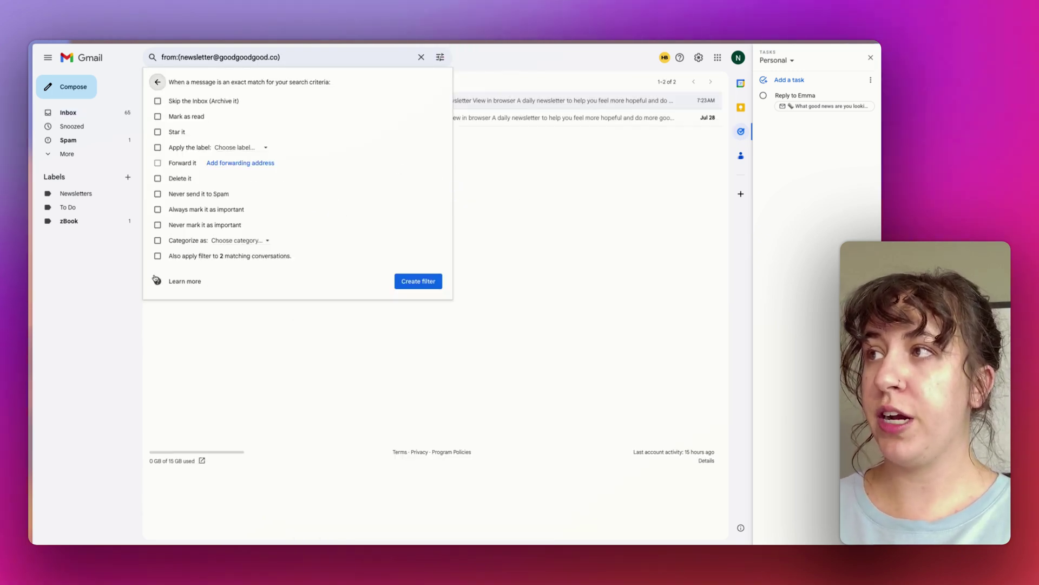
click(206, 257)
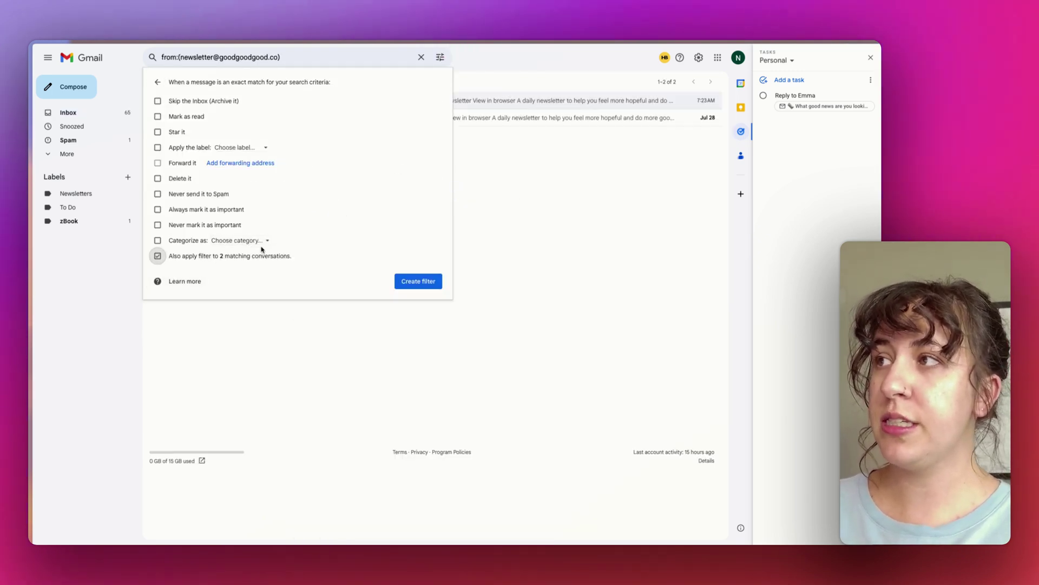
click(244, 147)
click(244, 198)
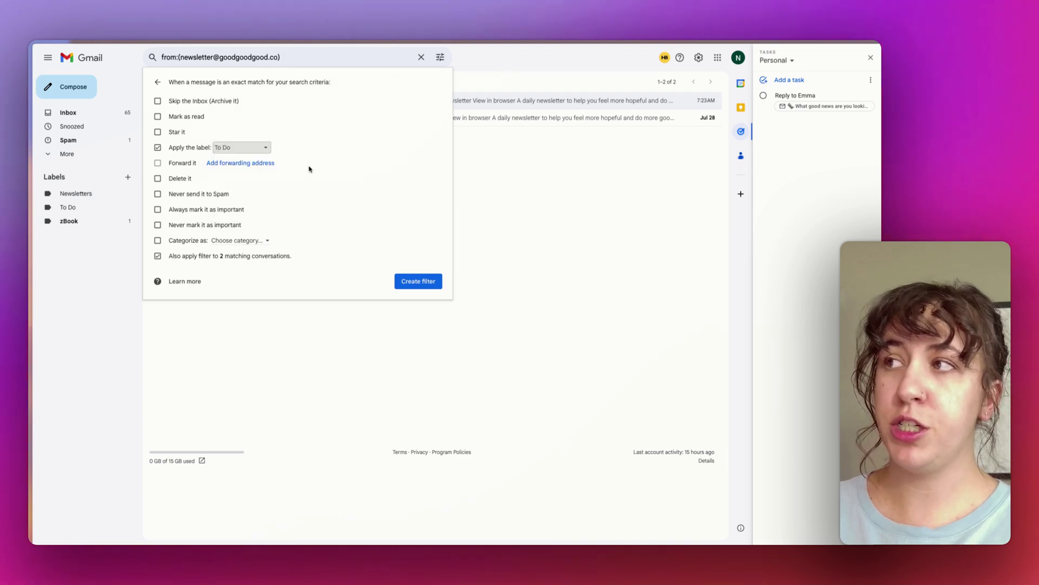
click(184, 102)
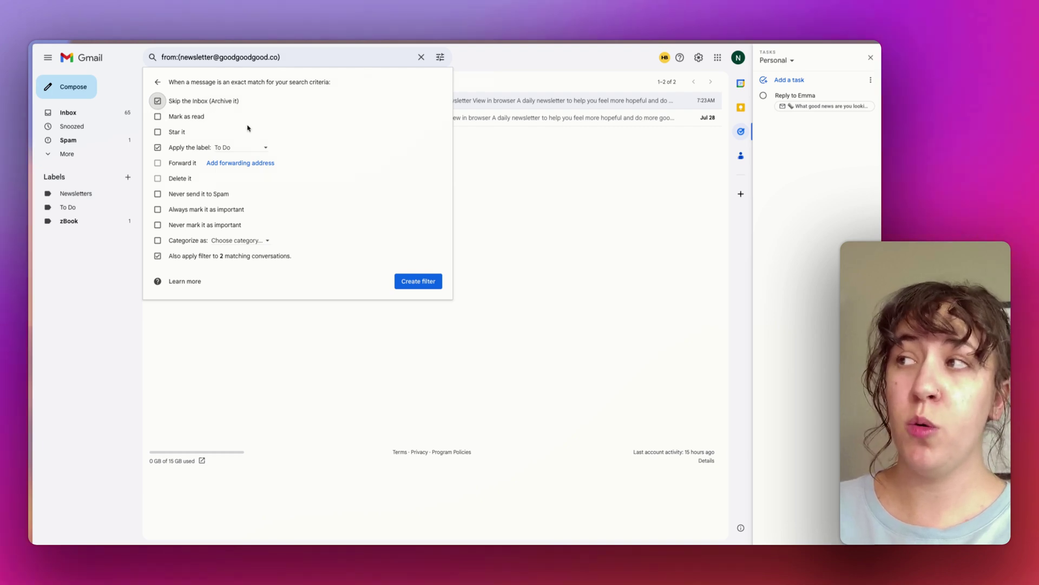
click(417, 282)
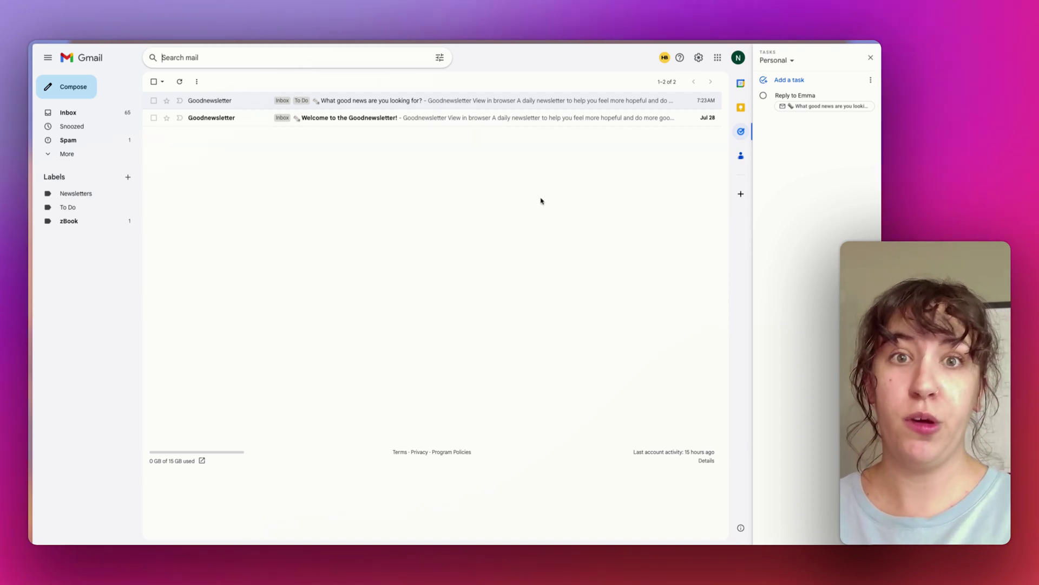
click(402, 111)
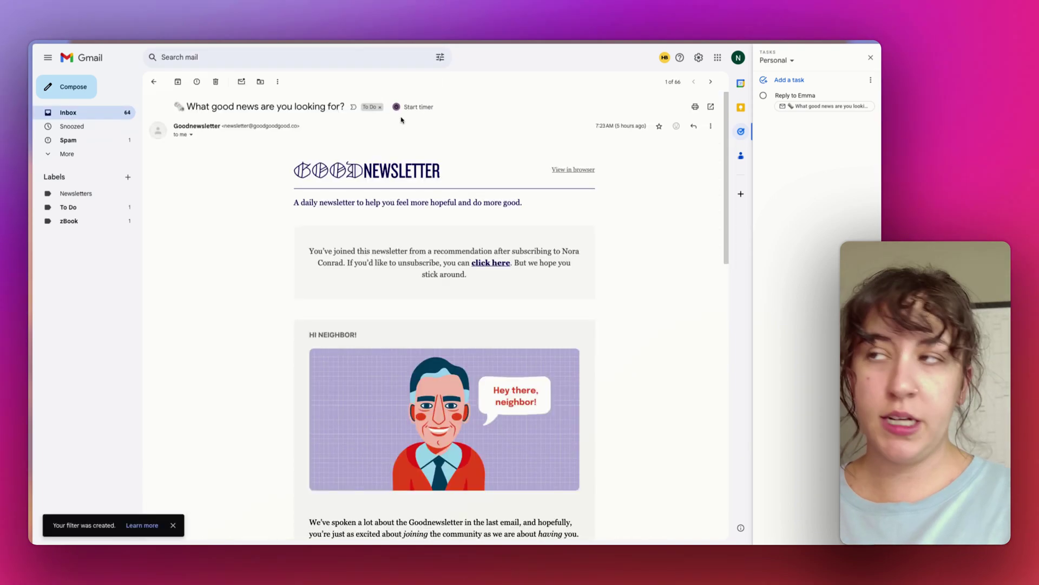
click(111, 116)
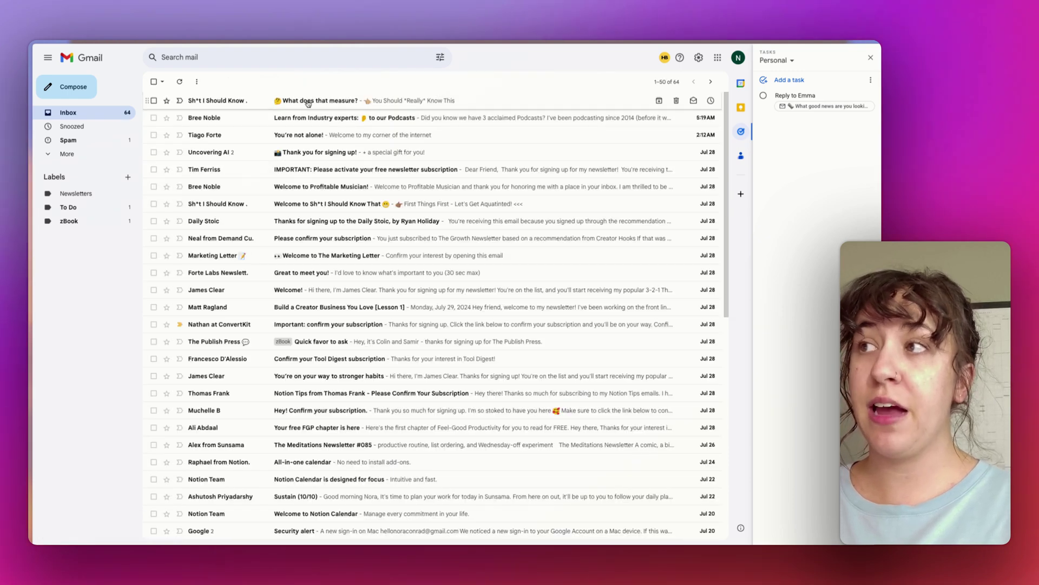
Create a calendar event from the email "What does that measure?" for Jul 29, 2024, 1:00pm to 2:00pm, save it and return to the email
click(325, 103)
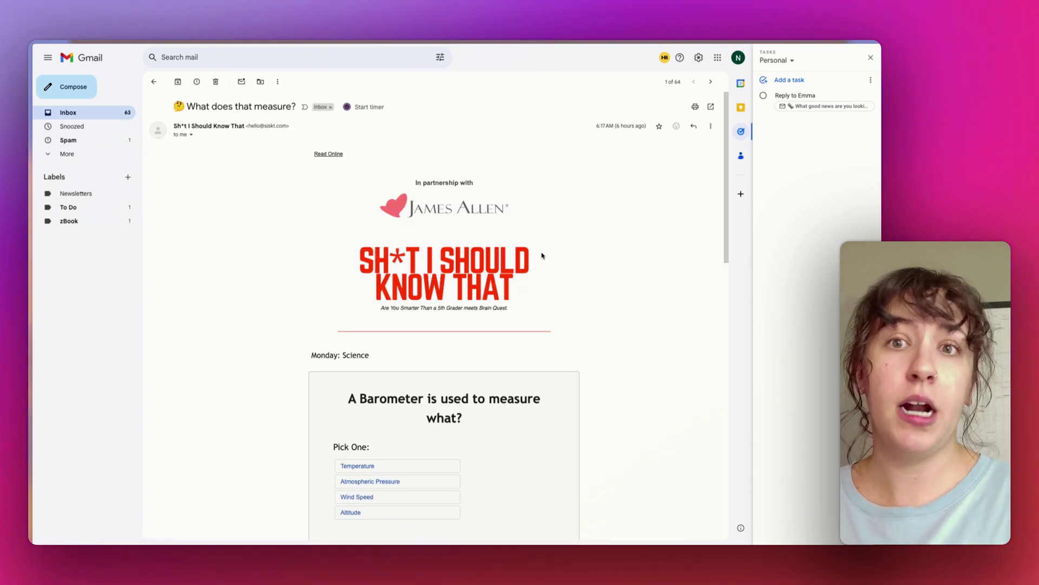
click(279, 82)
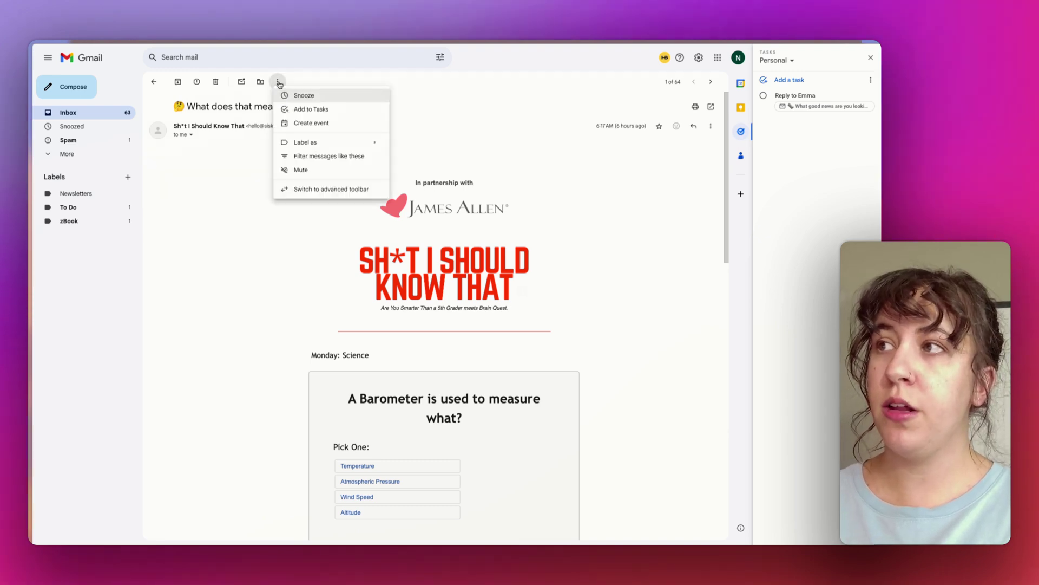
click(327, 128)
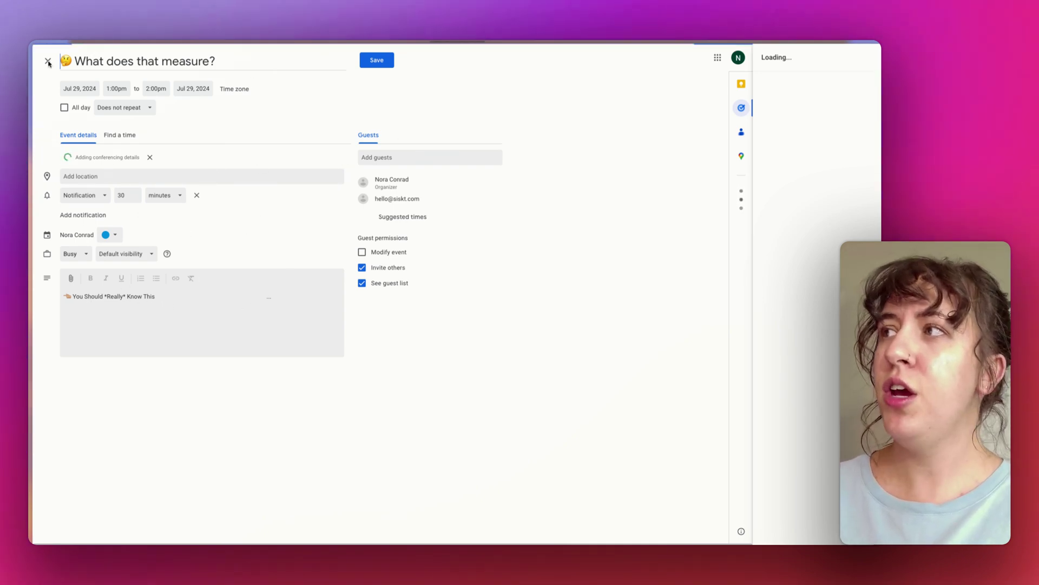
click(377, 60)
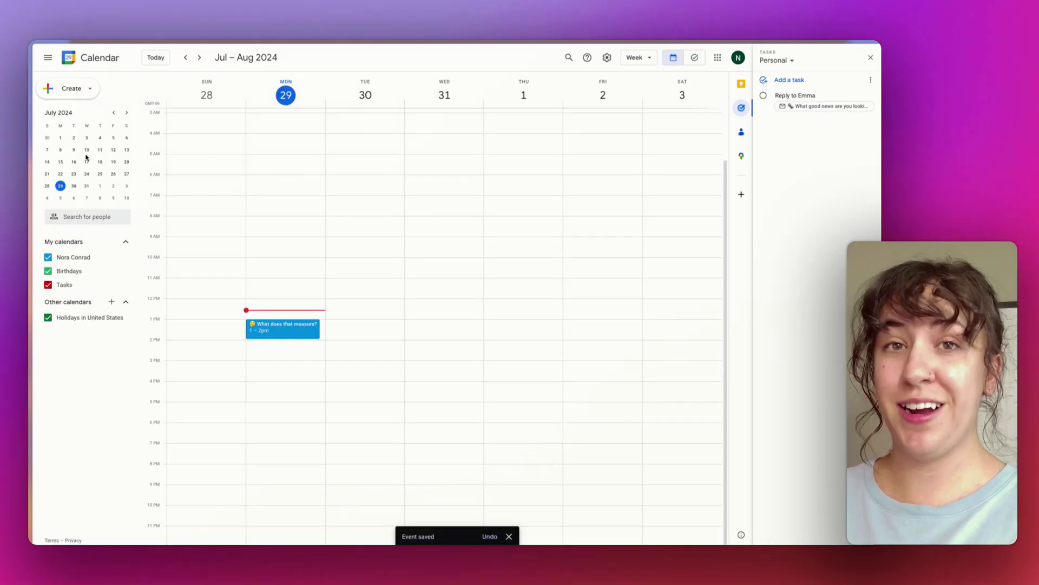
click(49, 89)
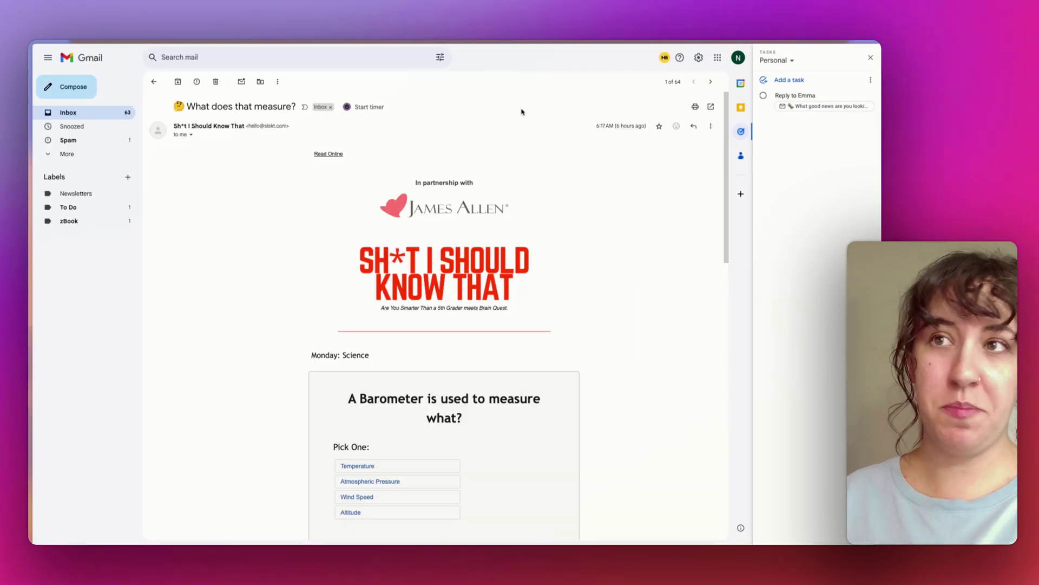
Show the day's calendar beside the "What does that measure?" email, archive the email and expand the full mail folder list
click(740, 83)
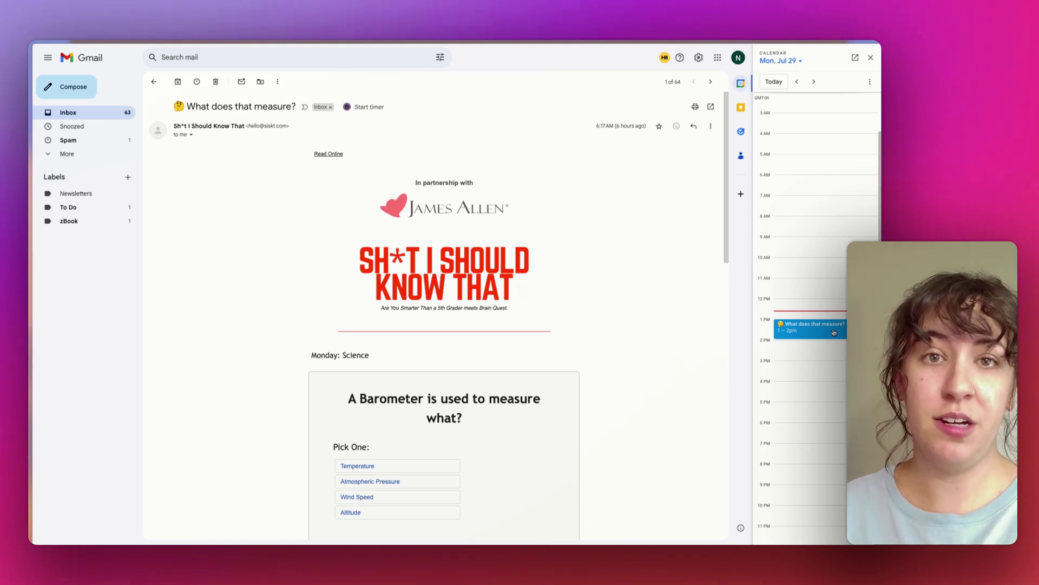
click(180, 81)
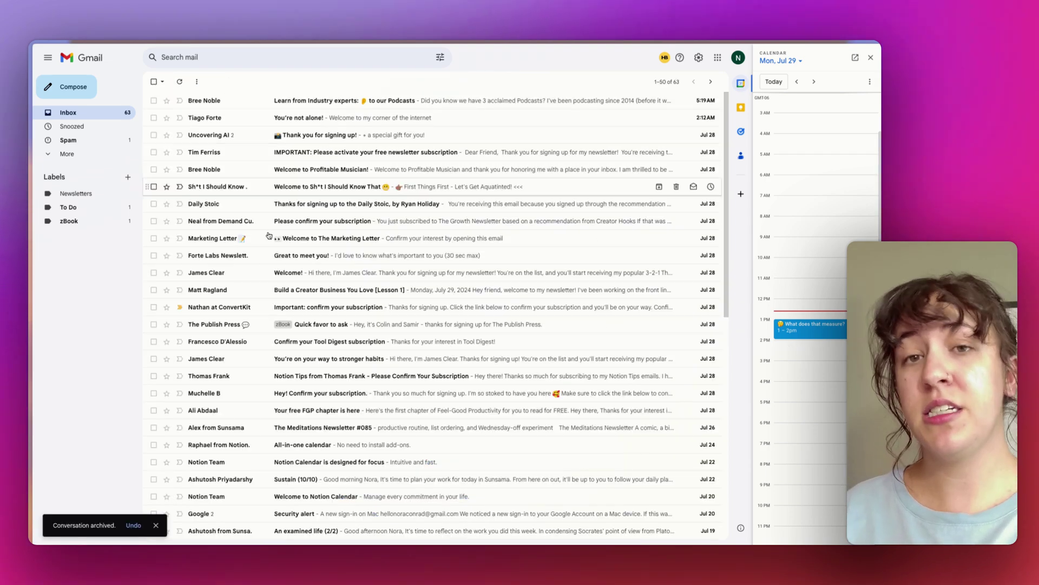
click(130, 154)
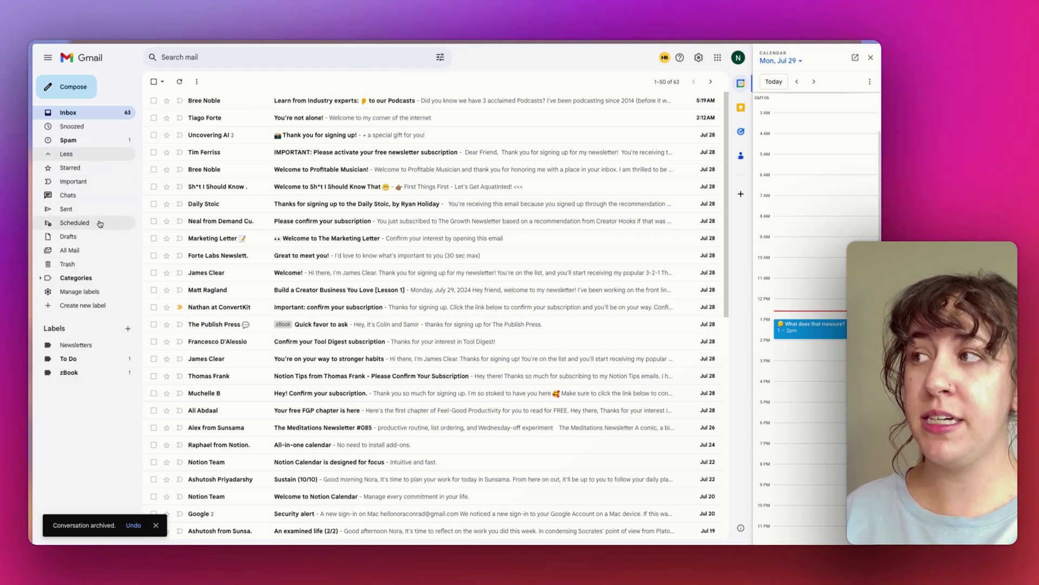
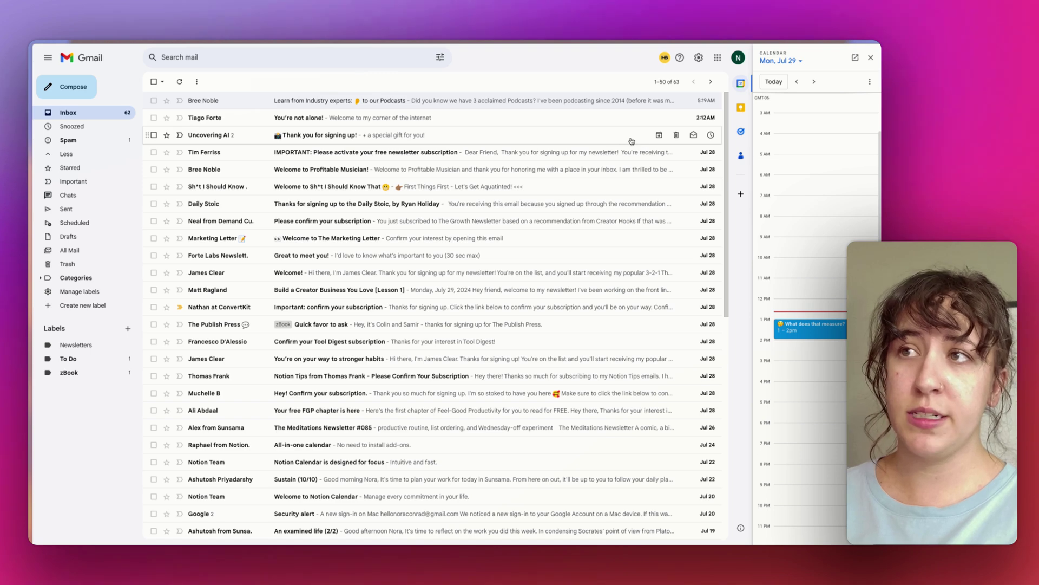
Unsubscribe from the mailing list behind the "Learn from Industry experts" email and open that email
click(629, 101)
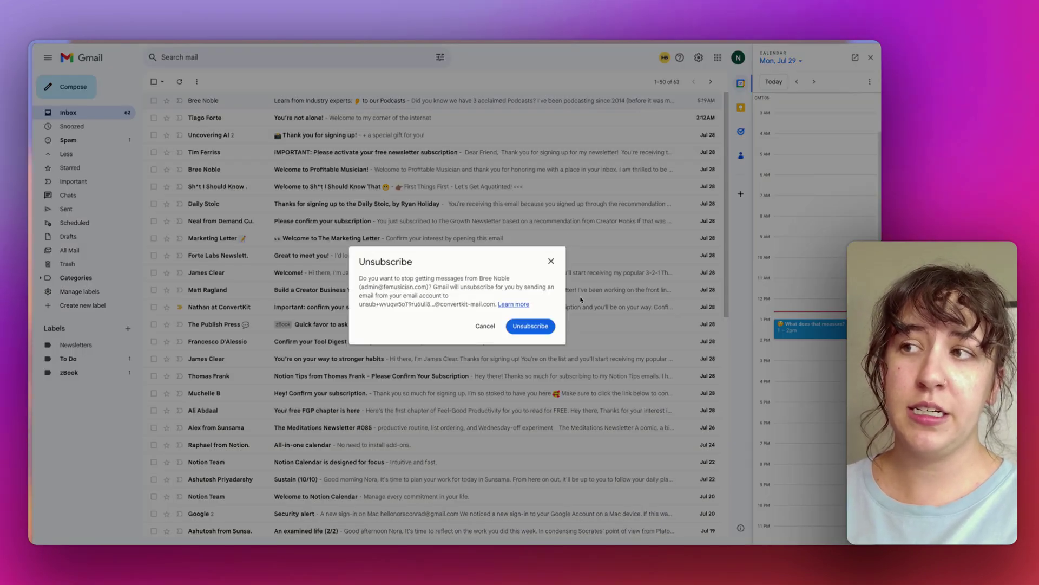
click(540, 329)
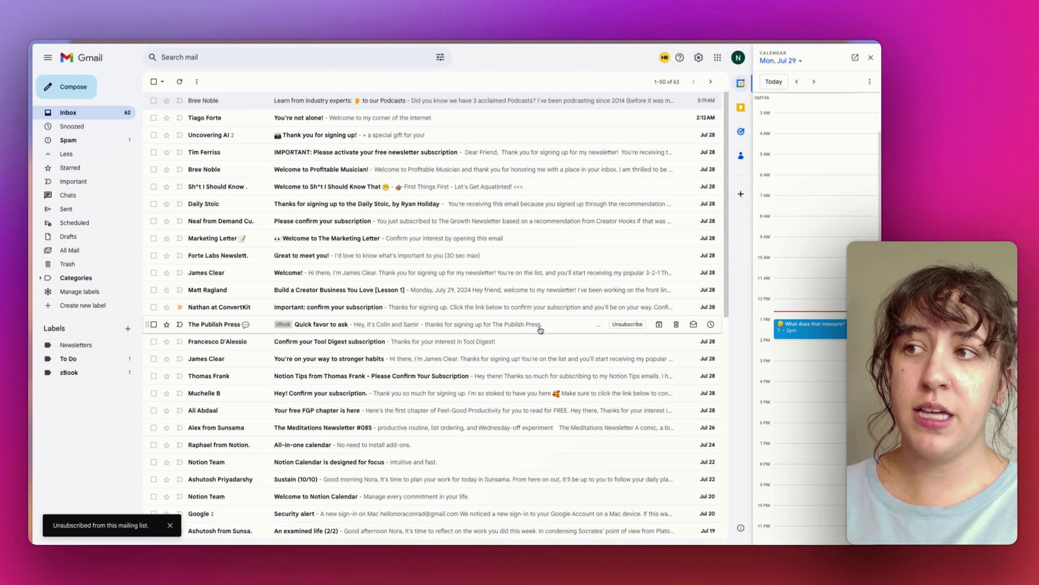
click(544, 102)
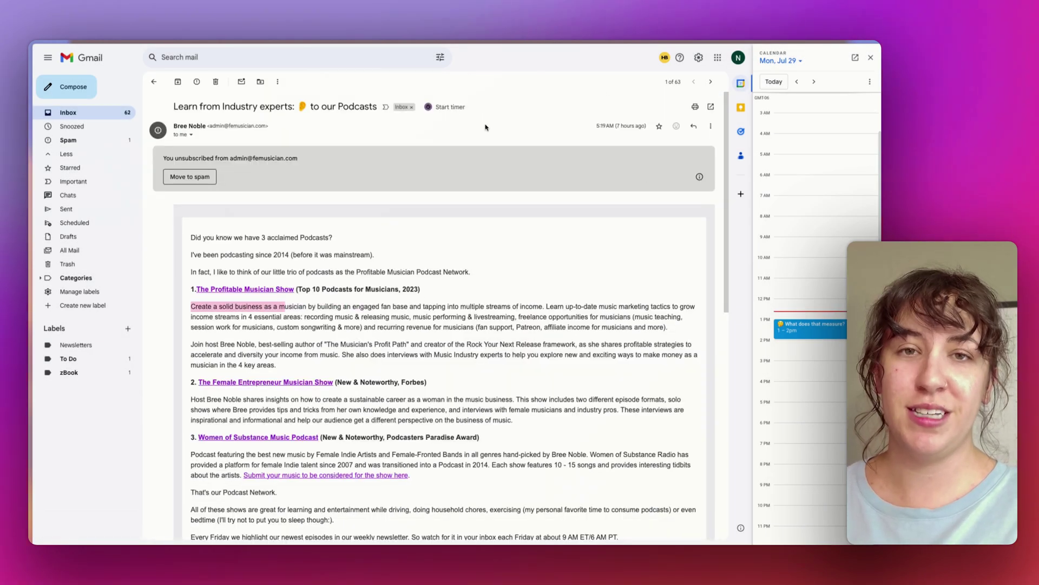
Find all messages from the open email's sender, mark them as read and move them to Trash, and return to the inbox
click(278, 81)
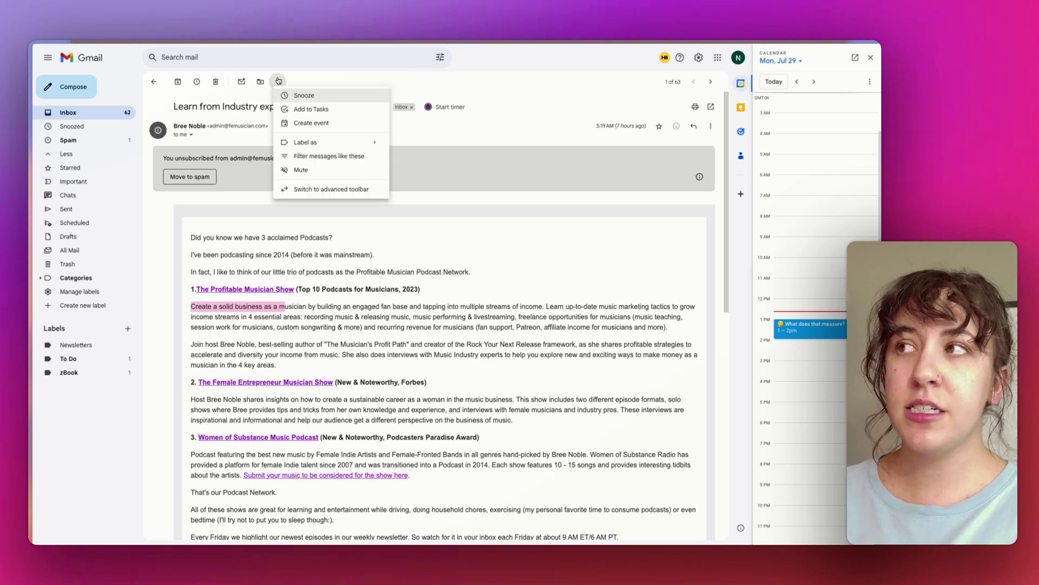
click(318, 157)
click(510, 148)
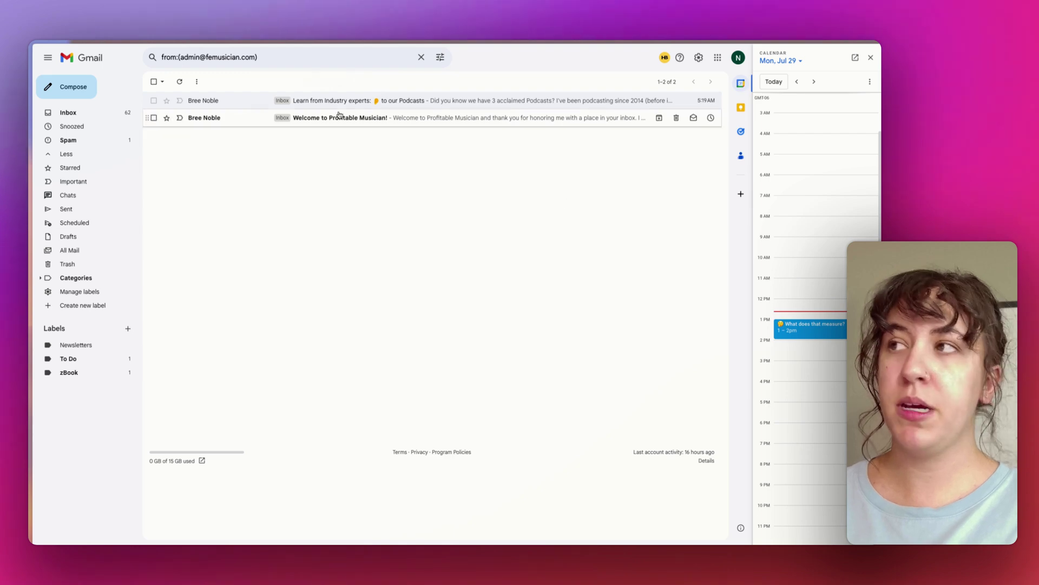
click(155, 83)
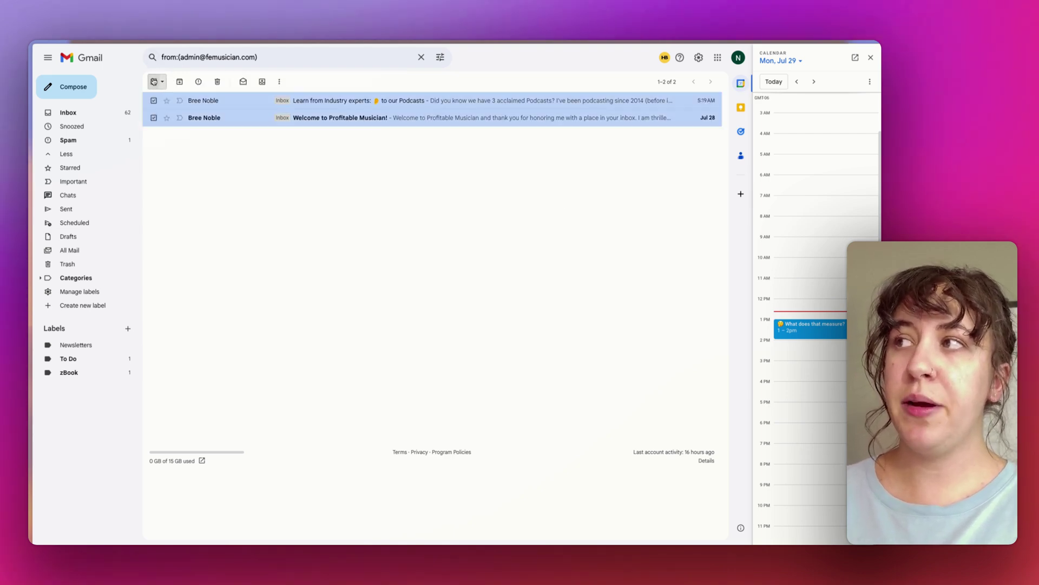
click(245, 82)
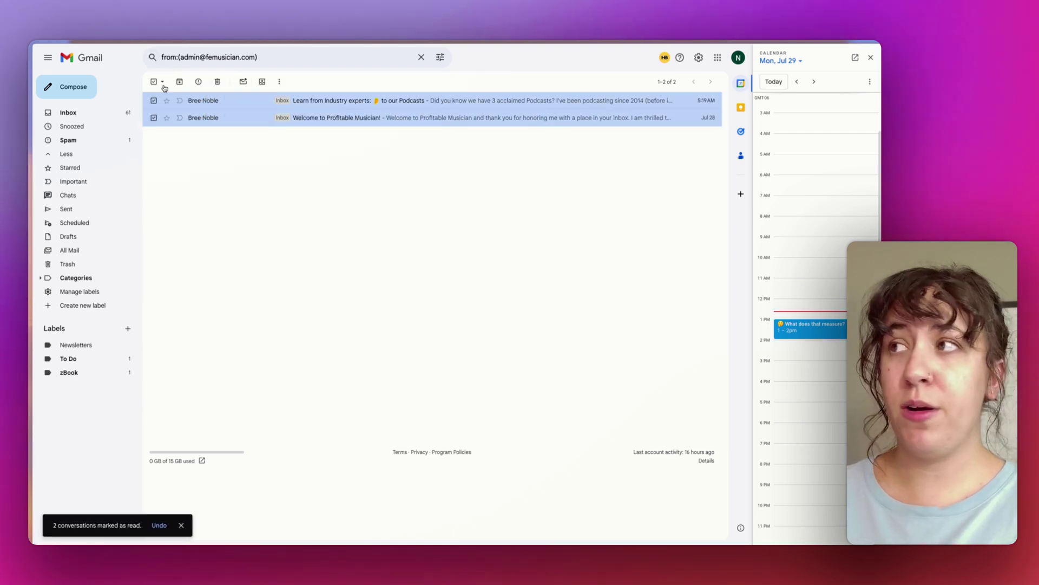
click(219, 81)
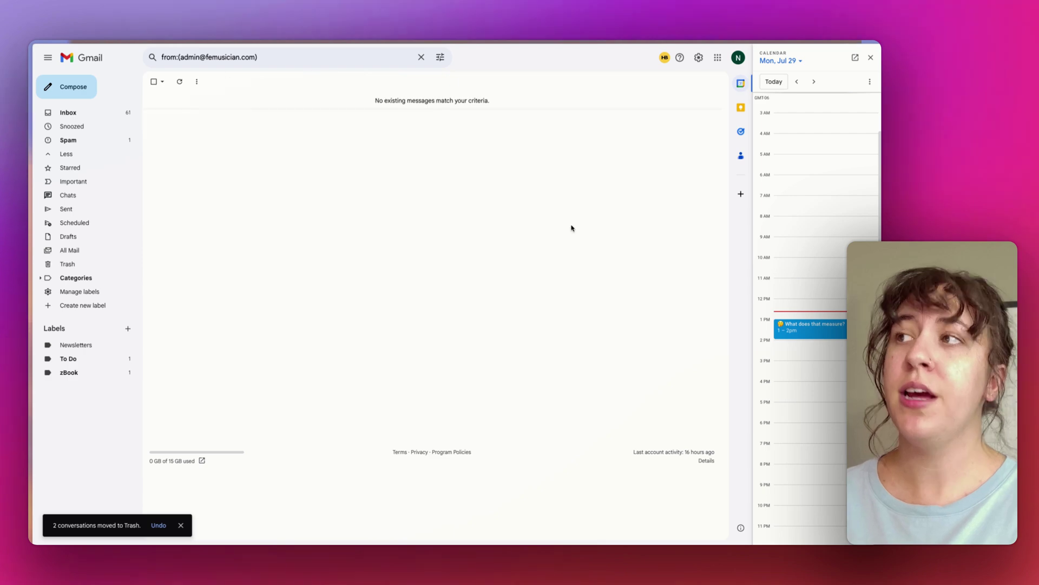
click(67, 112)
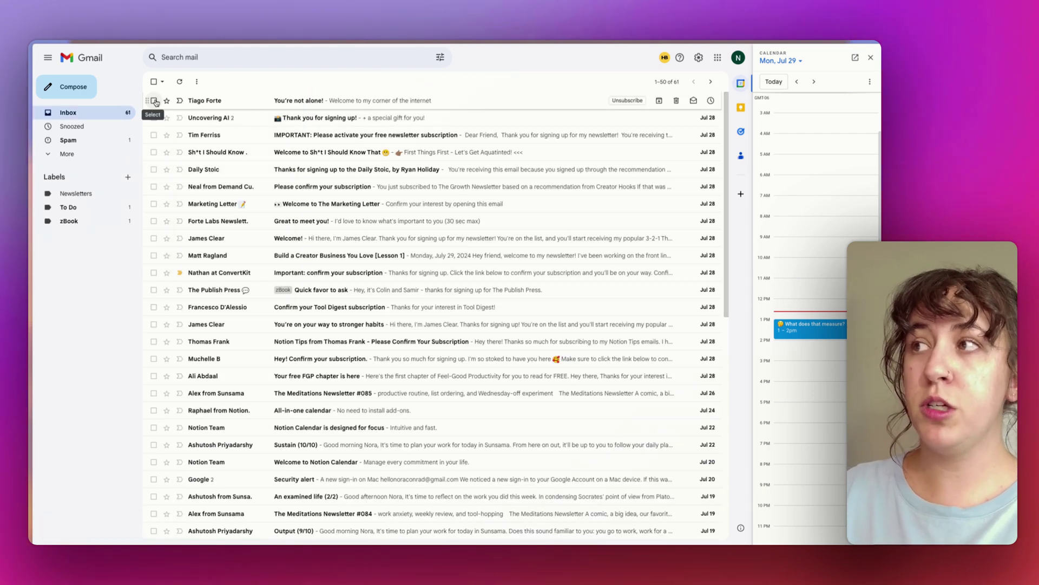
Start a filter for the senders of the "You're not alone!", Uncovering AI, Sh*t I Should Know and Daily Stoic emails
click(154, 101)
click(154, 118)
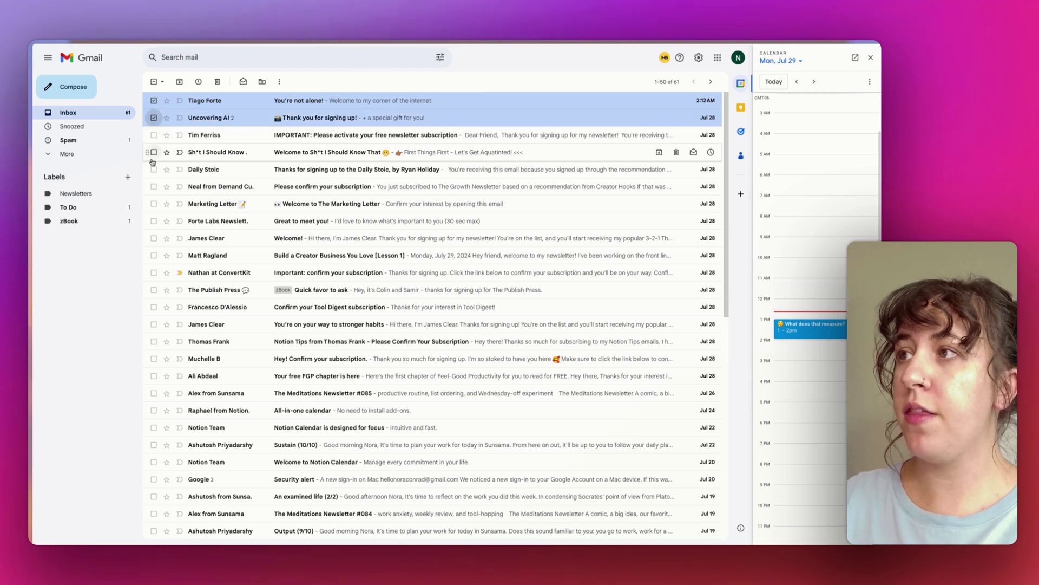
click(152, 153)
click(153, 170)
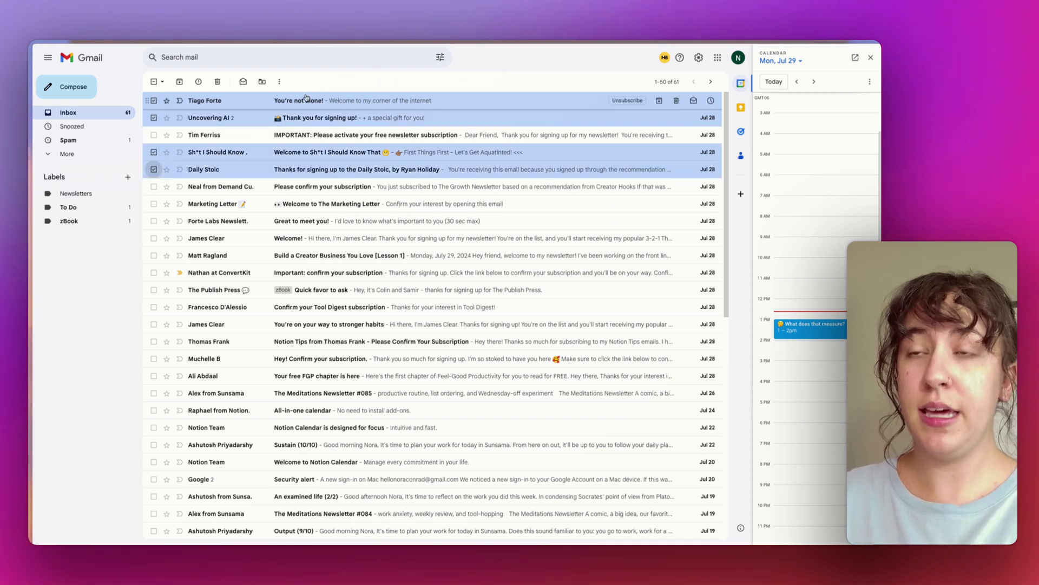
click(279, 82)
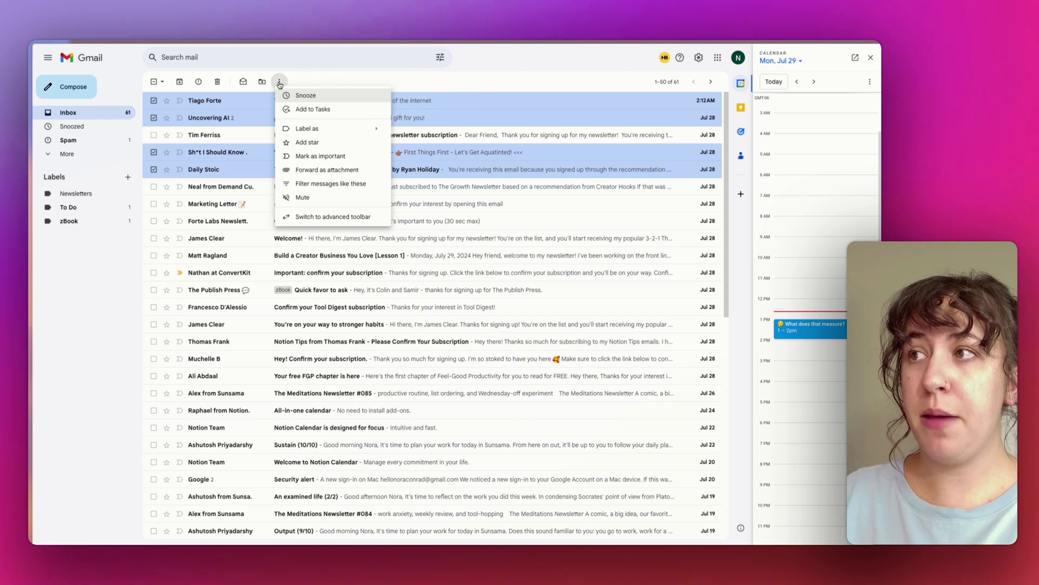
click(333, 184)
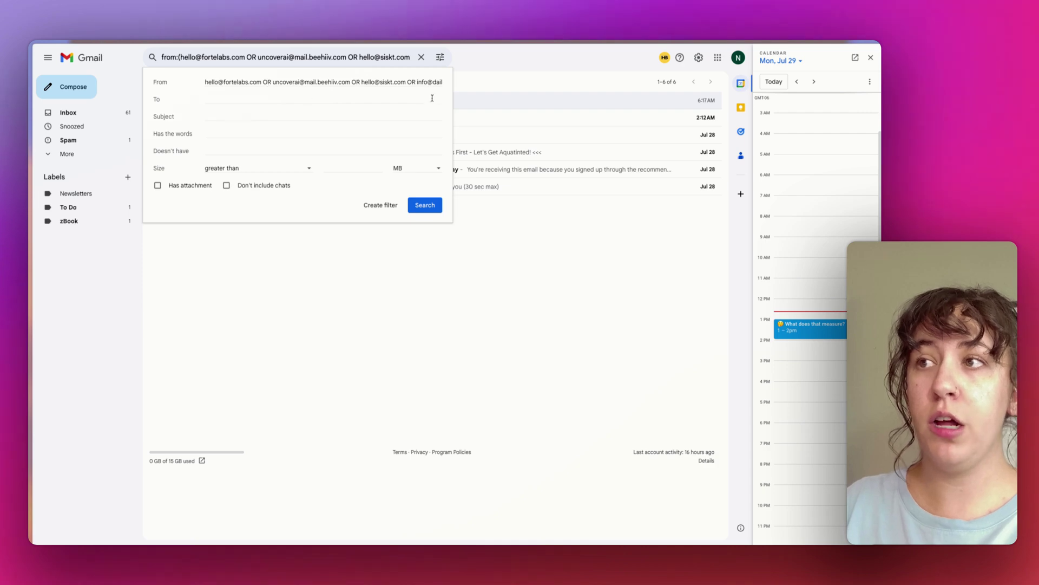
Create the filter to skip the inbox, apply the label Newsletters and include matching conversations, and check the Newsletters label
click(380, 204)
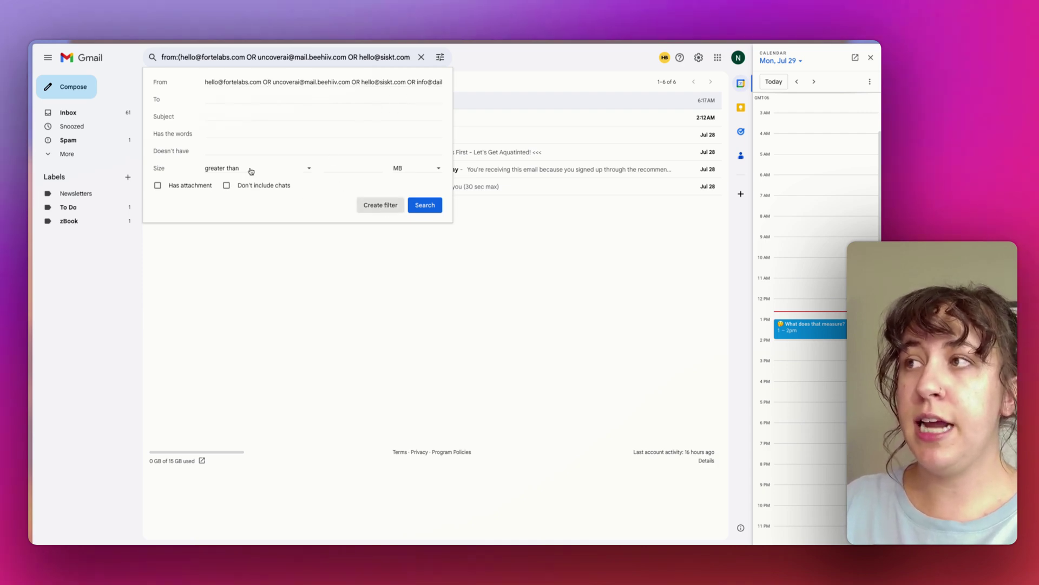
click(198, 101)
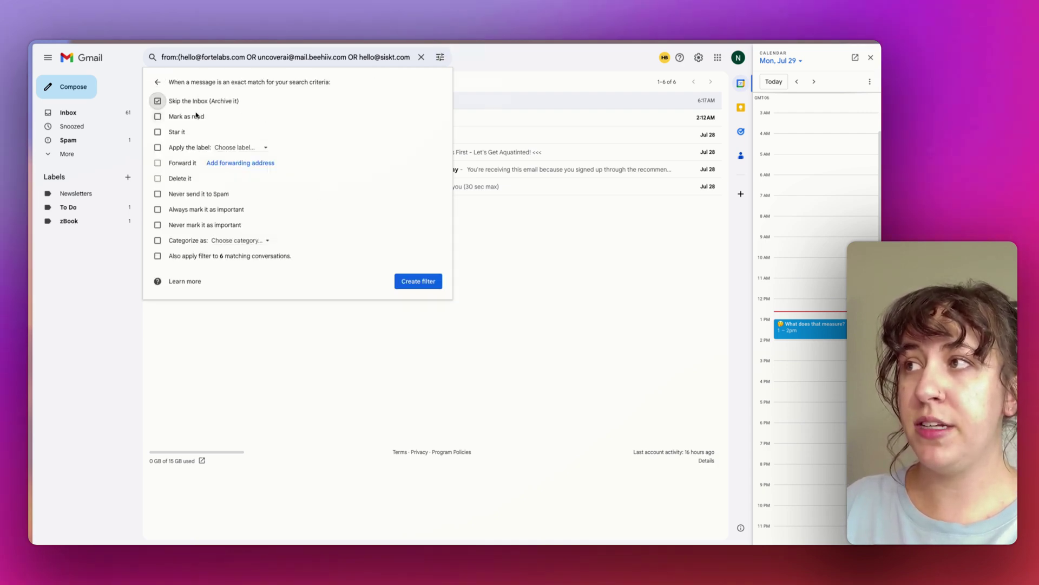
click(232, 148)
click(252, 185)
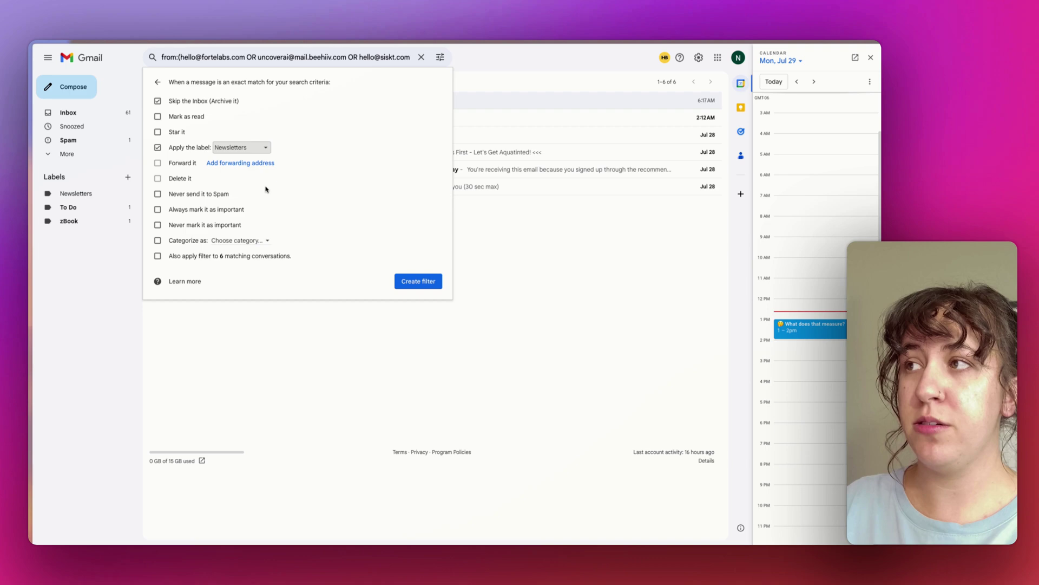
click(256, 258)
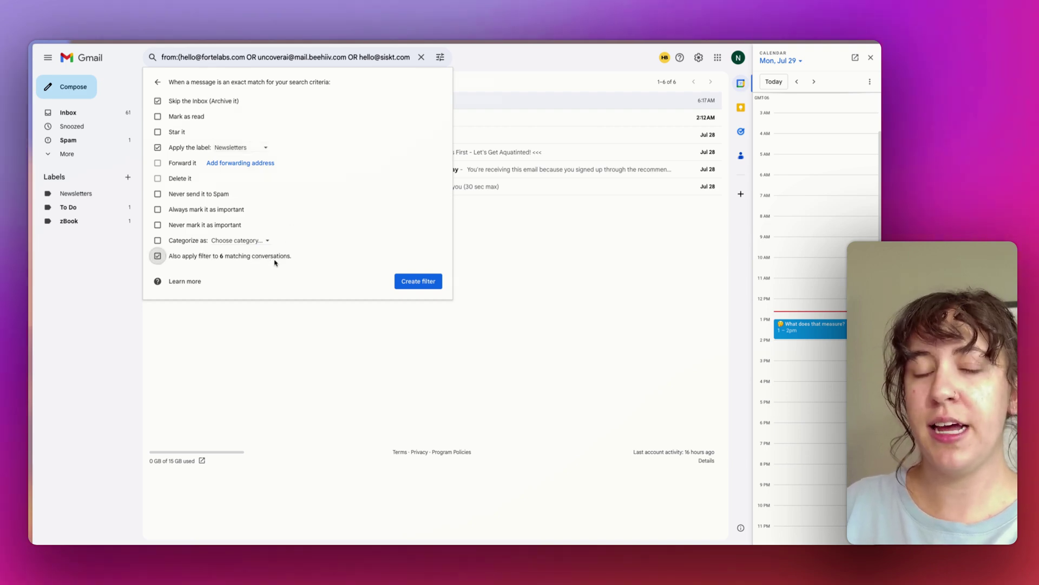
click(406, 282)
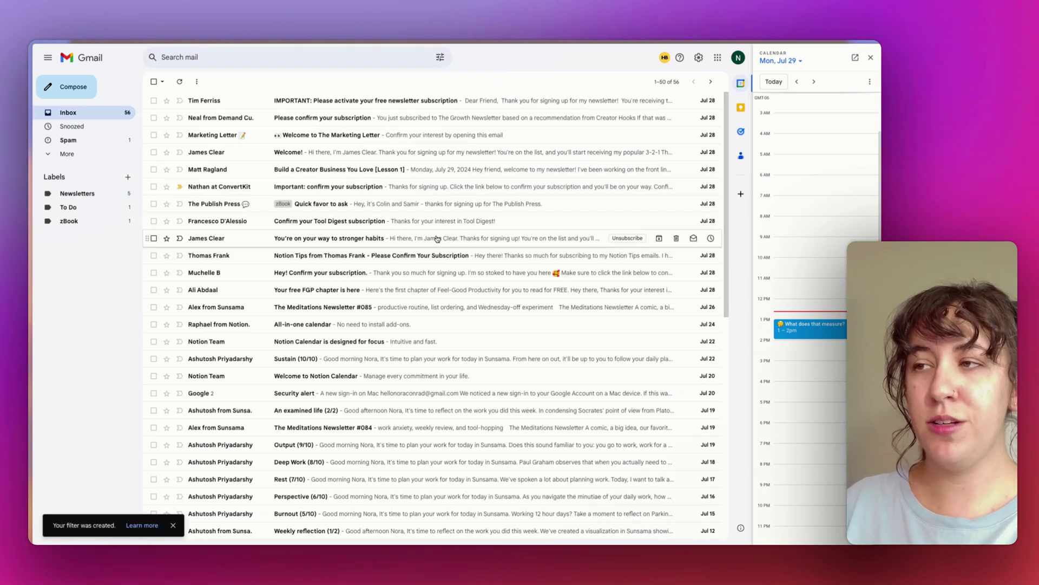
click(100, 195)
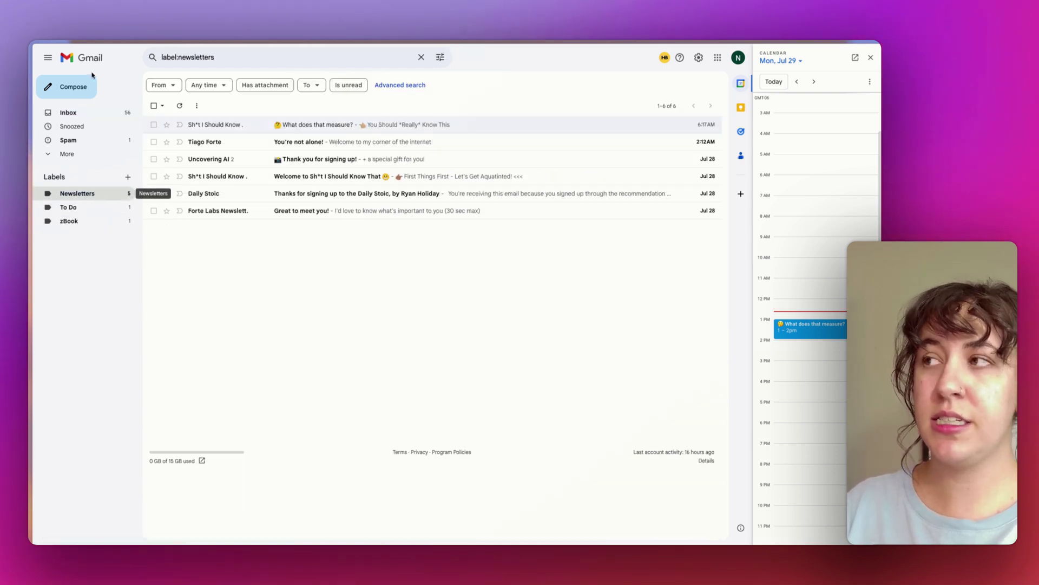
click(89, 115)
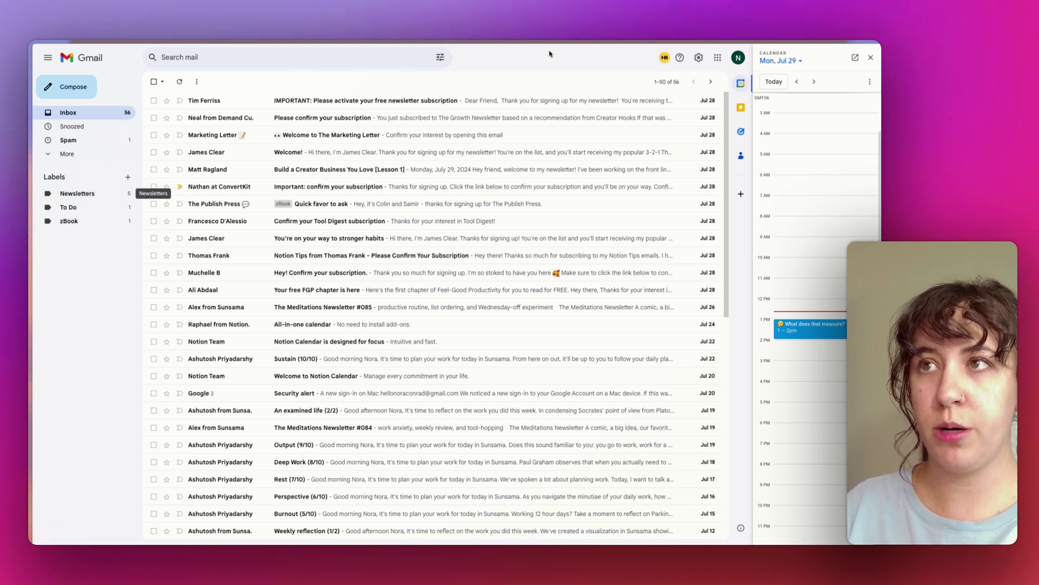
Change the inbox type to Multiple Inboxes in the full inbox settings
click(699, 58)
click(674, 102)
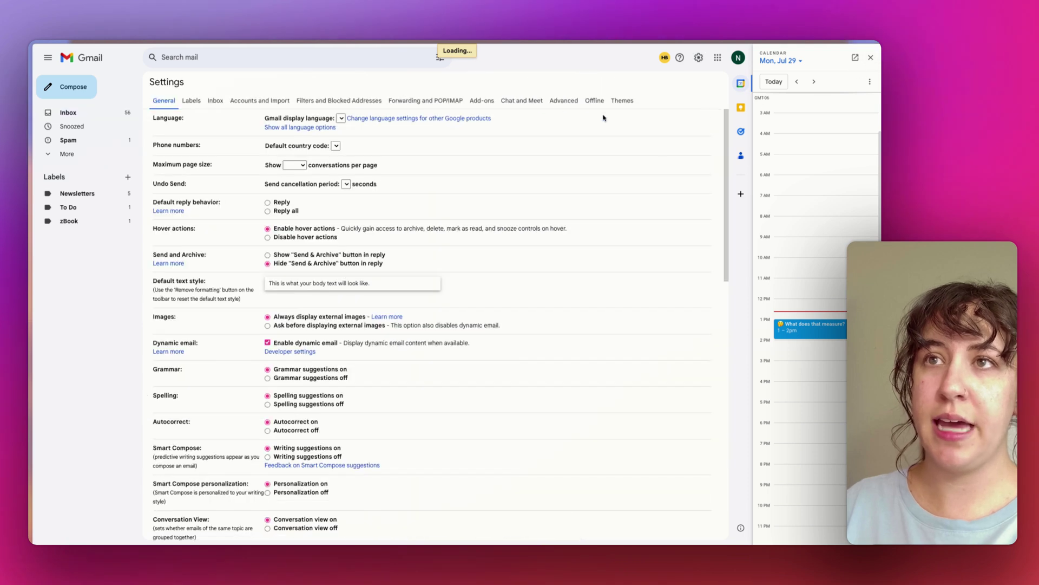
click(213, 103)
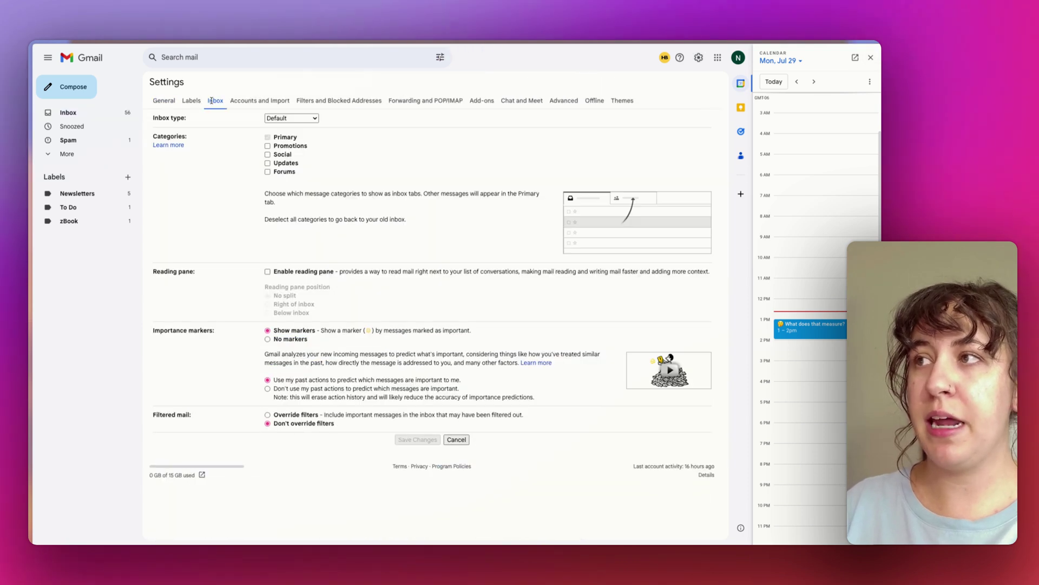
click(302, 118)
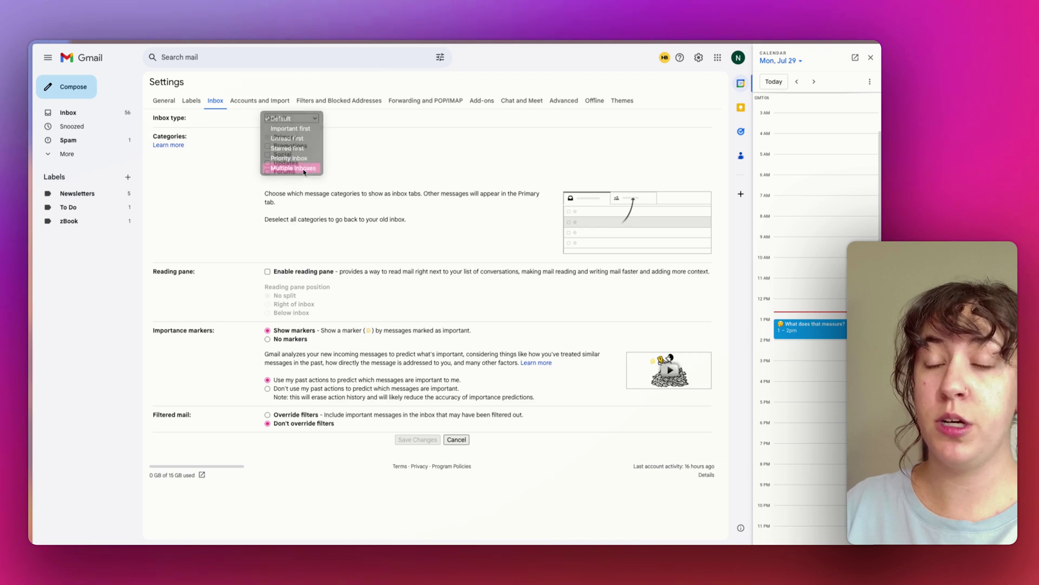
click(304, 169)
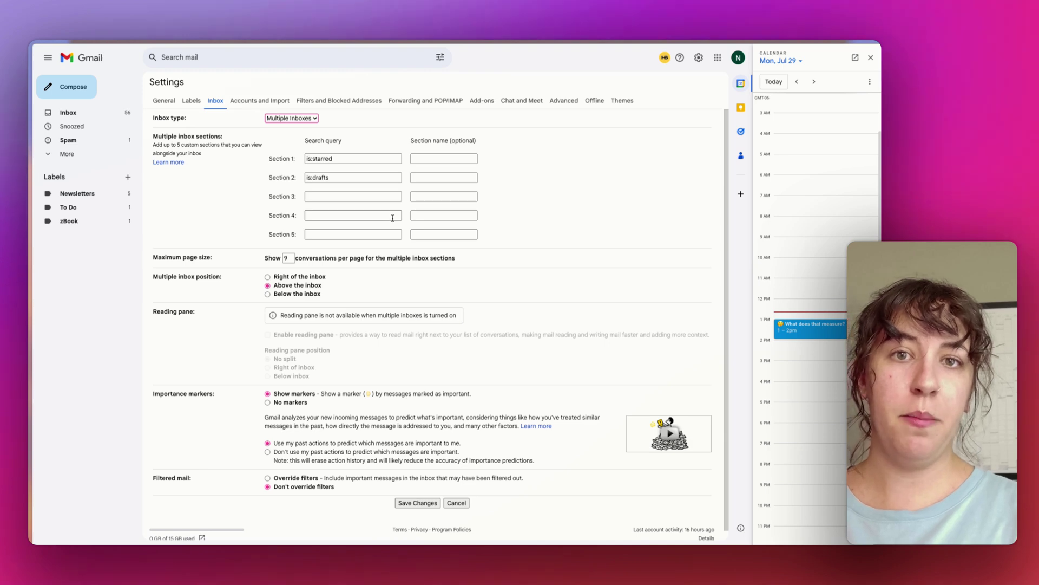
Look up the search criteria in the help on multiple inboxes and copy the "label" operator
click(356, 163)
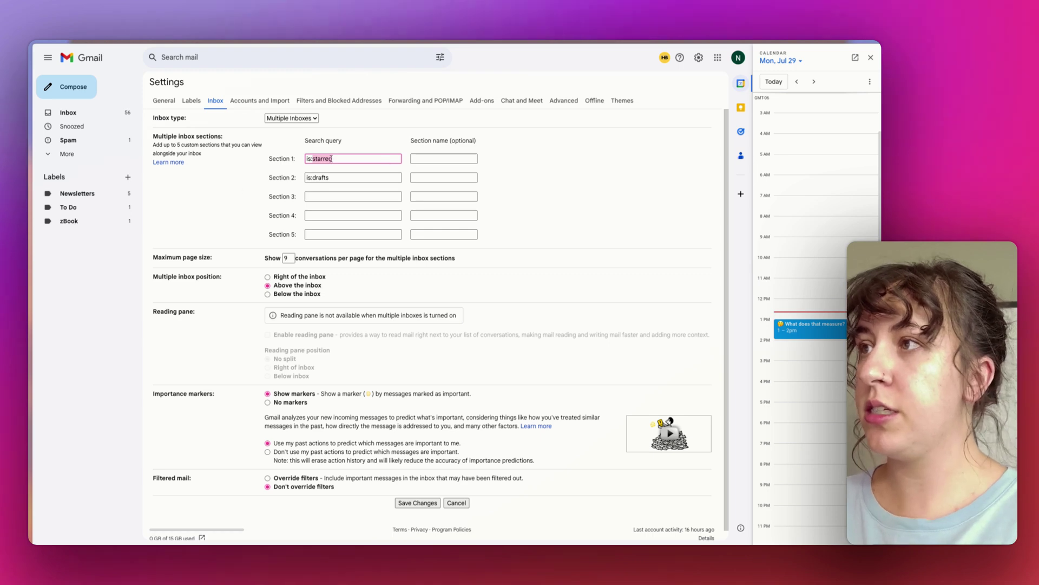
click(167, 163)
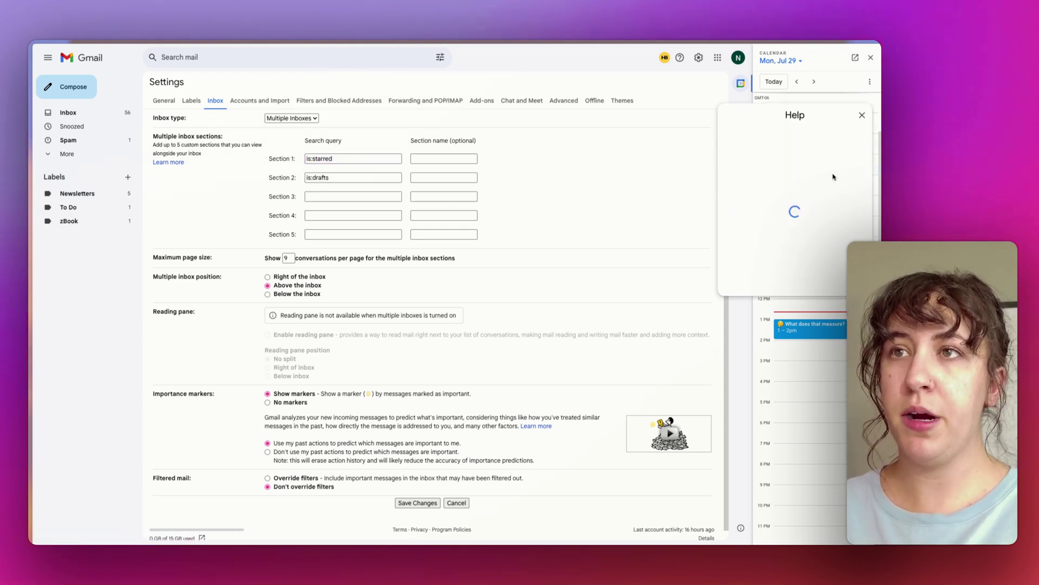
scroll(826, 231, down, 4)
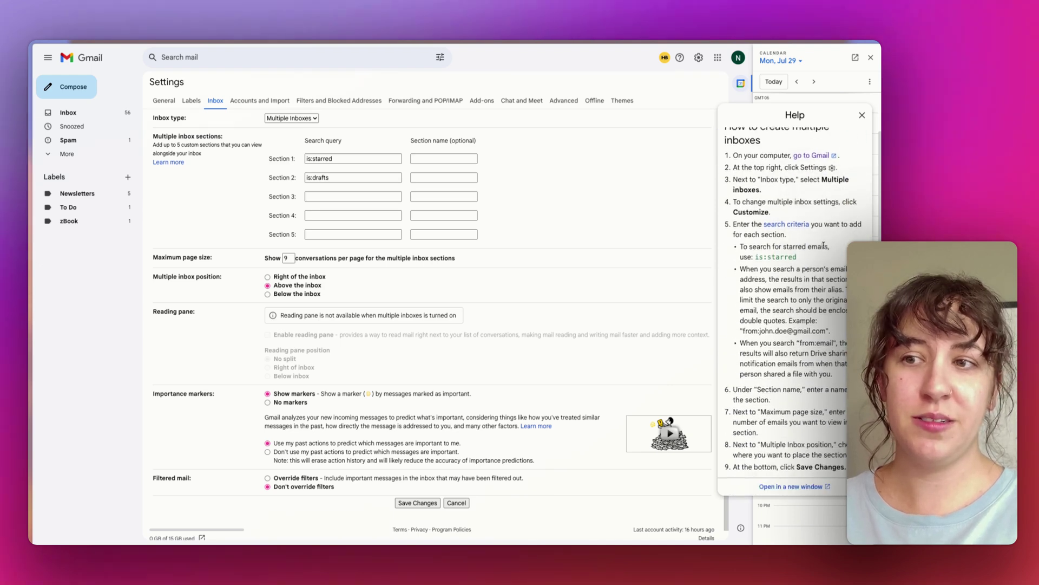
click(786, 224)
double_click(784, 227)
key(ctrl+c)
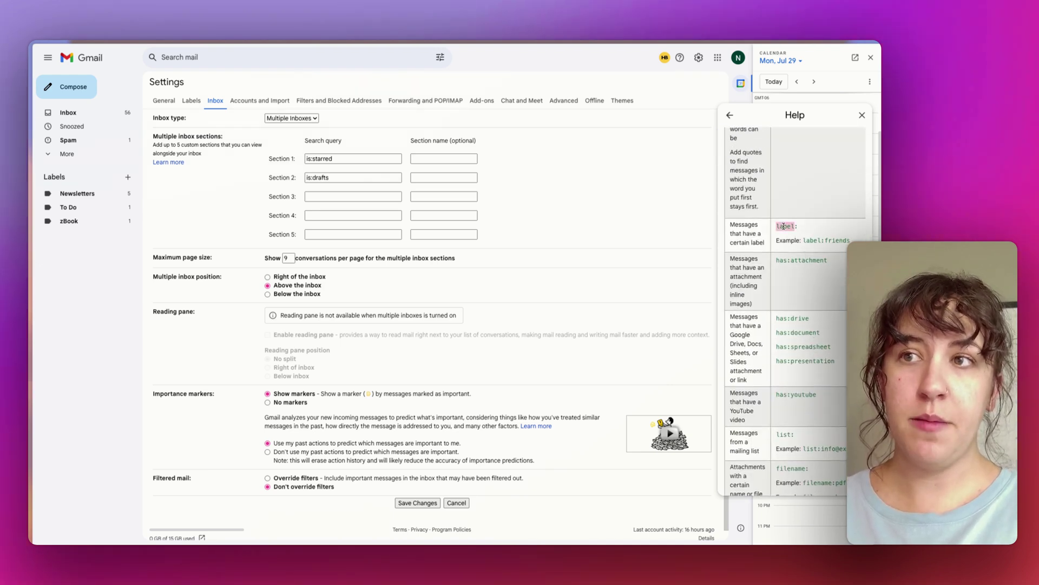
scroll(786, 198, down, 1)
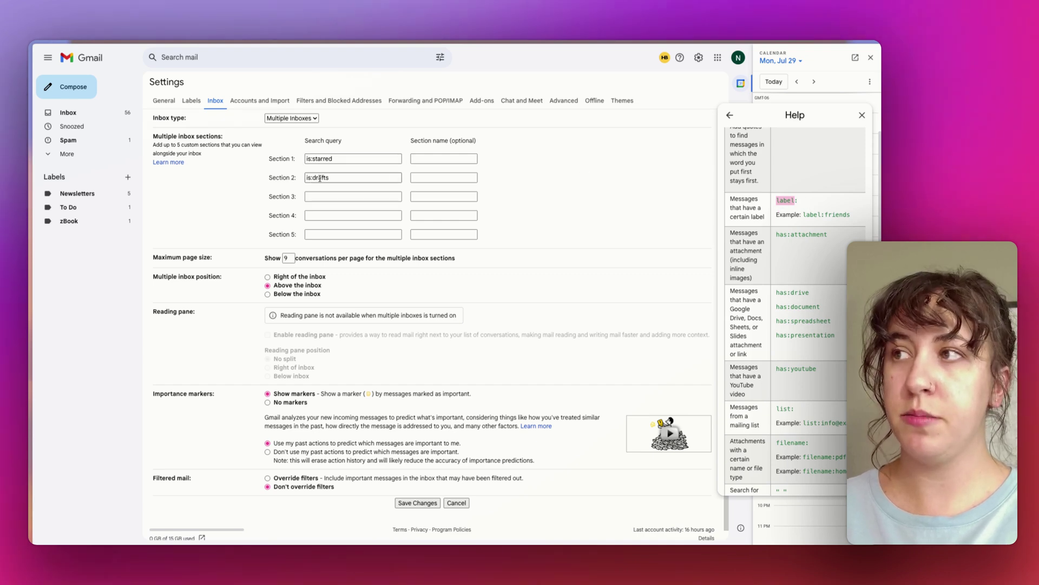
Set the section 1 query to label:Newsletters and the section 2 query to is:starred, save the changes and close the help
triple_click(360, 158)
key(ctrl+v)
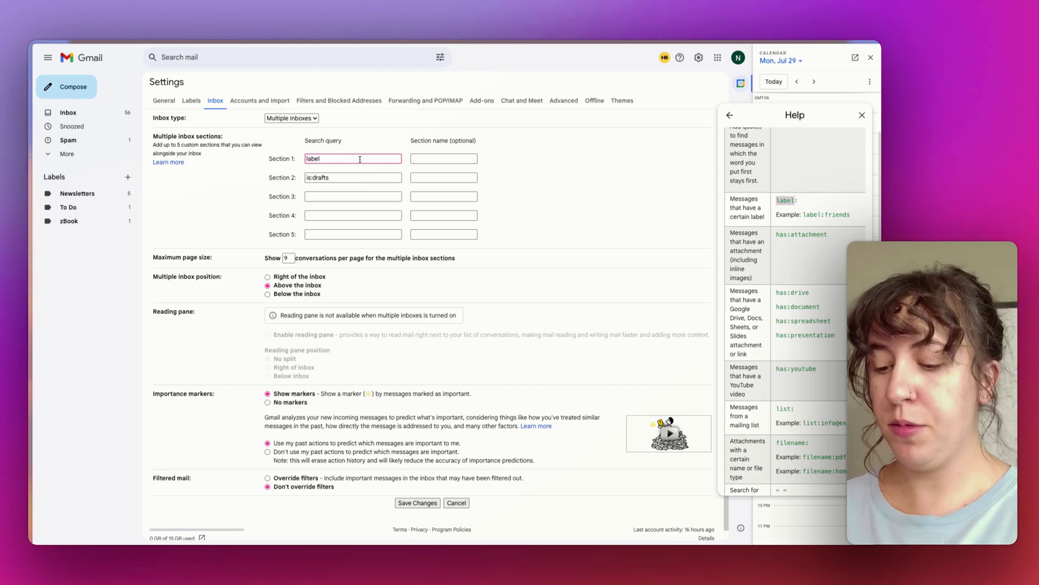
text(:Newsletters)
triple_click(384, 186)
text(is:starred)
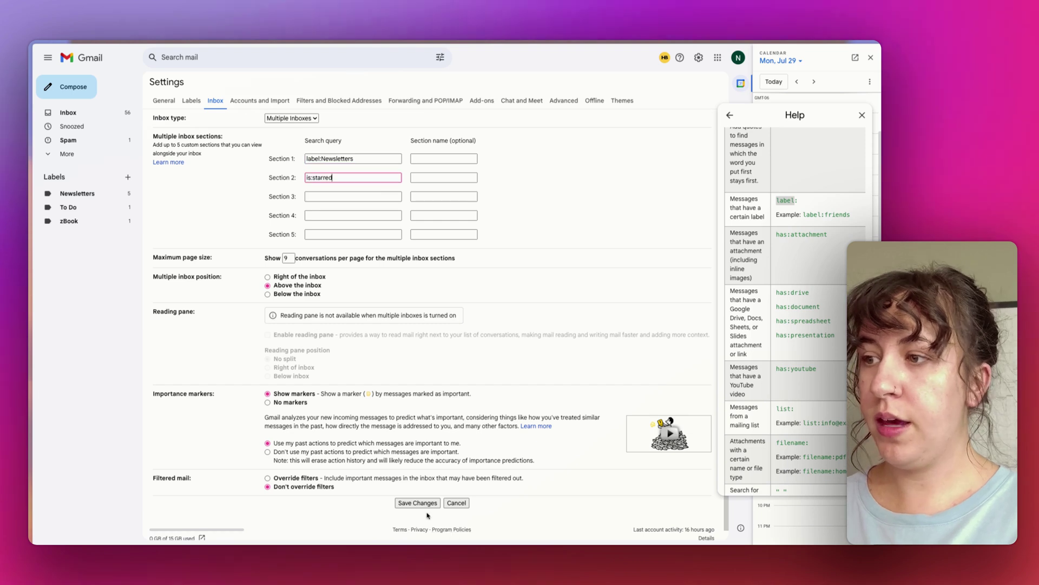
key(Return)
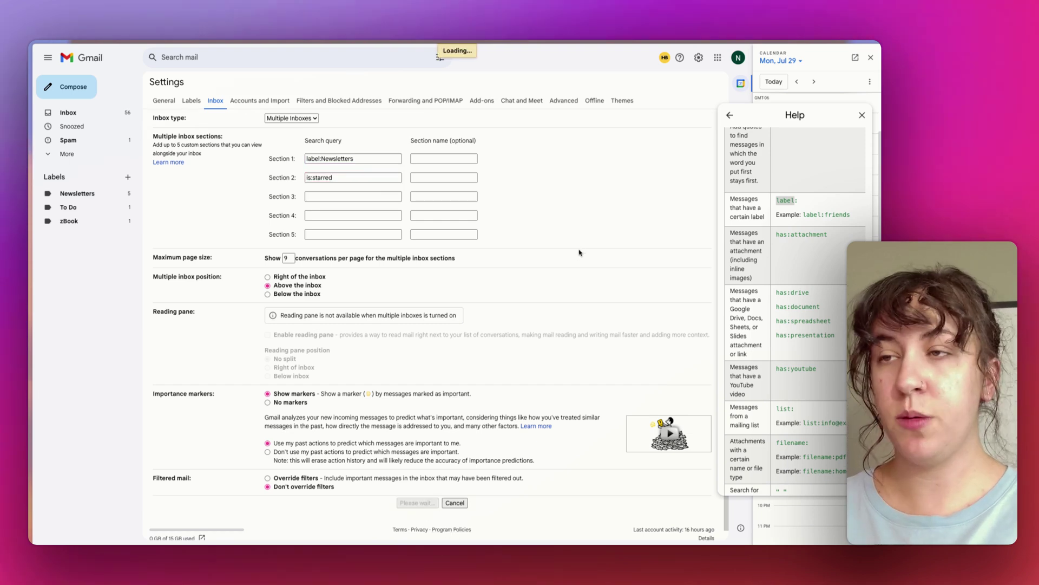
click(862, 115)
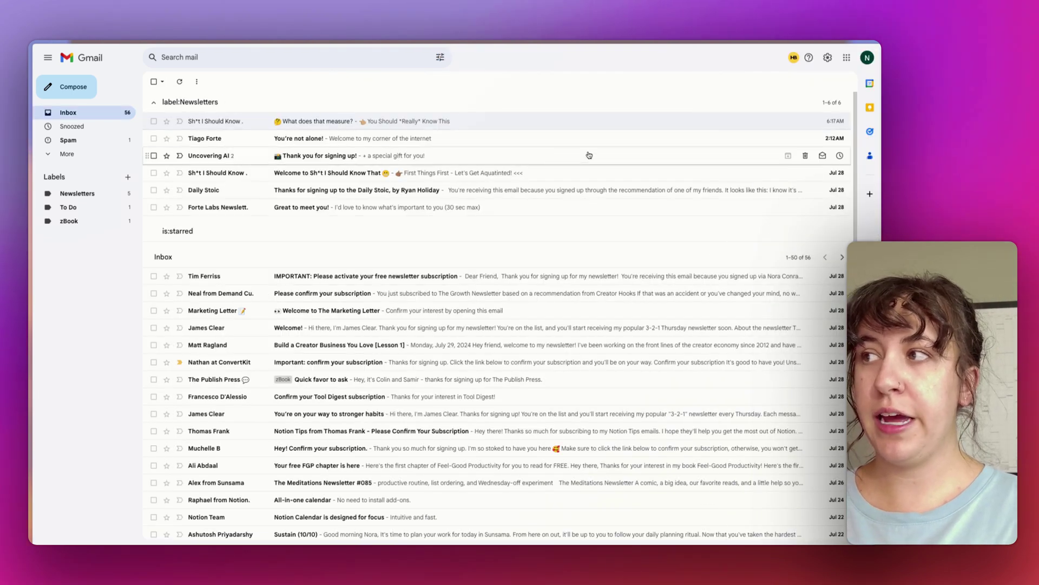
Collapse the label:Newsletters section and star the first two emails in the inbox
click(151, 105)
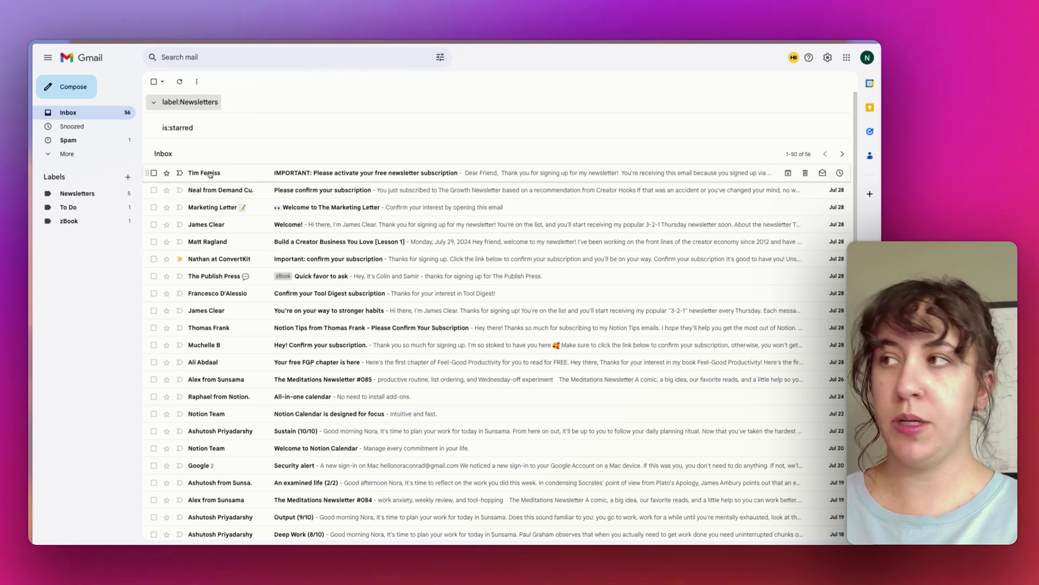
click(167, 173)
click(166, 190)
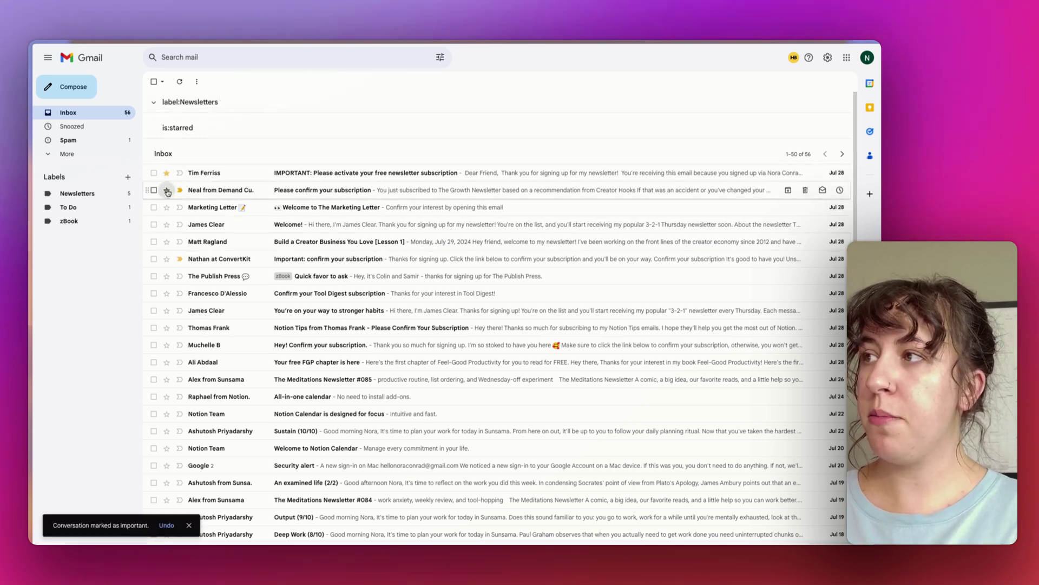
Star the third and fourth emails in the inbox and reload the mailbox to refresh its sections
click(166, 207)
click(167, 224)
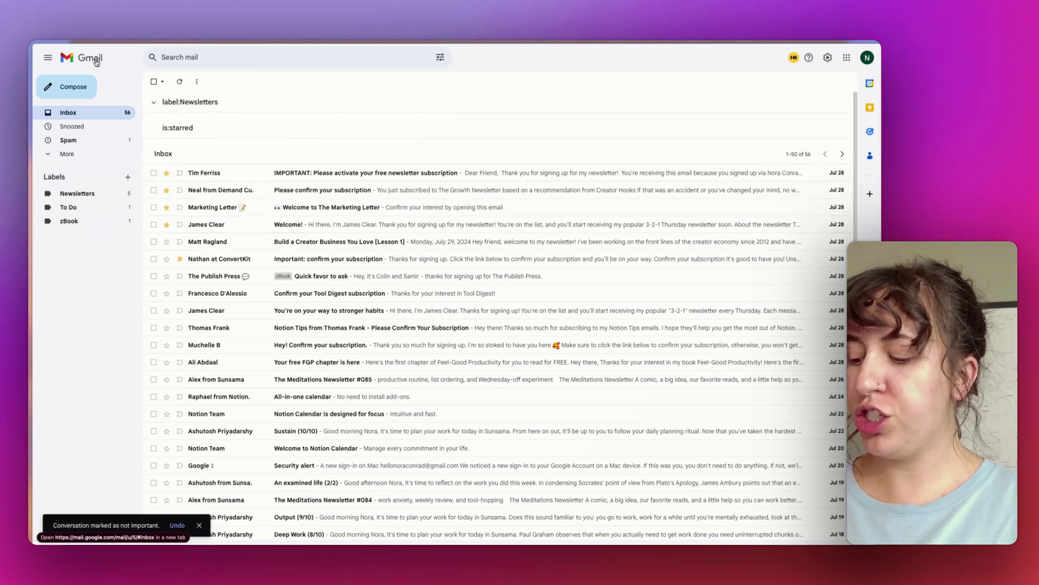
key(super+r)
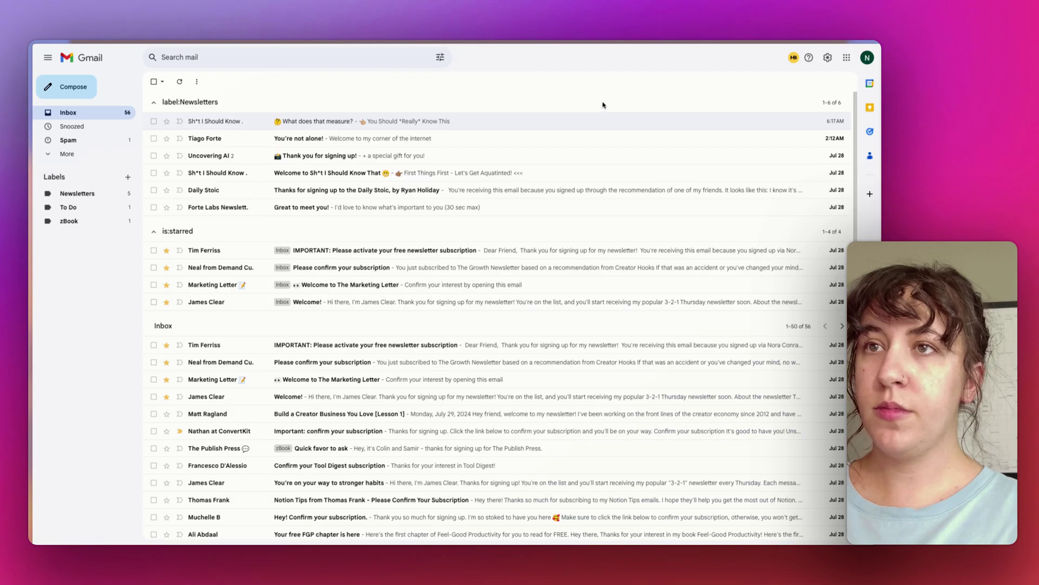
click(65, 154)
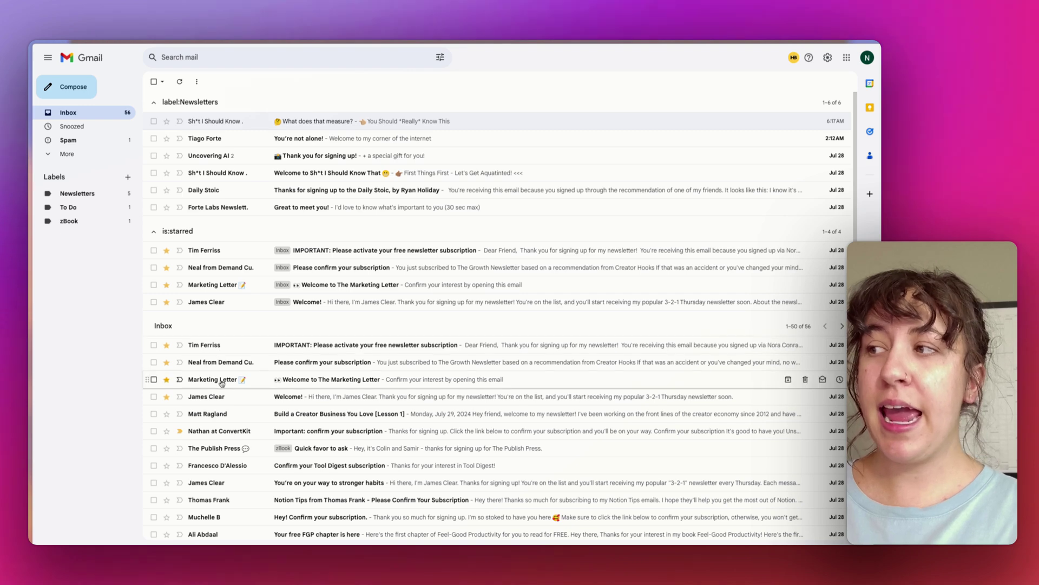
Archive the four starred emails in the Inbox section together
click(154, 396)
click(154, 379)
click(154, 362)
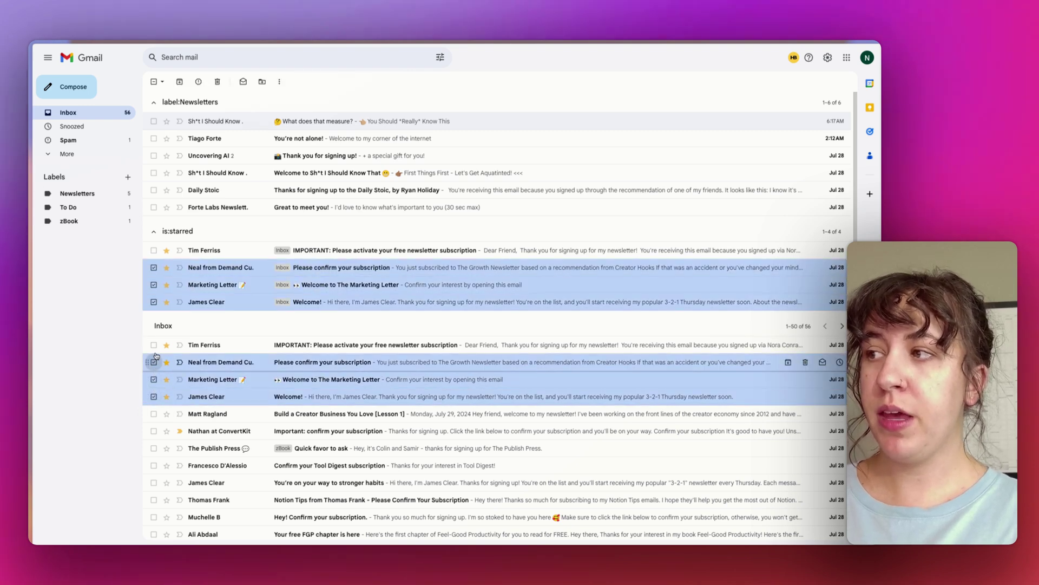
click(154, 345)
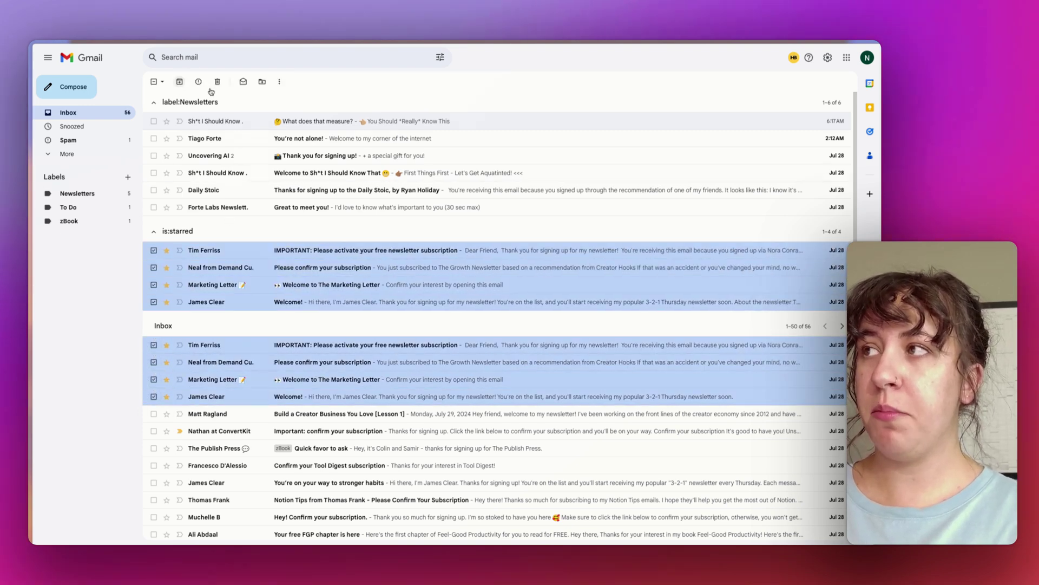
click(179, 81)
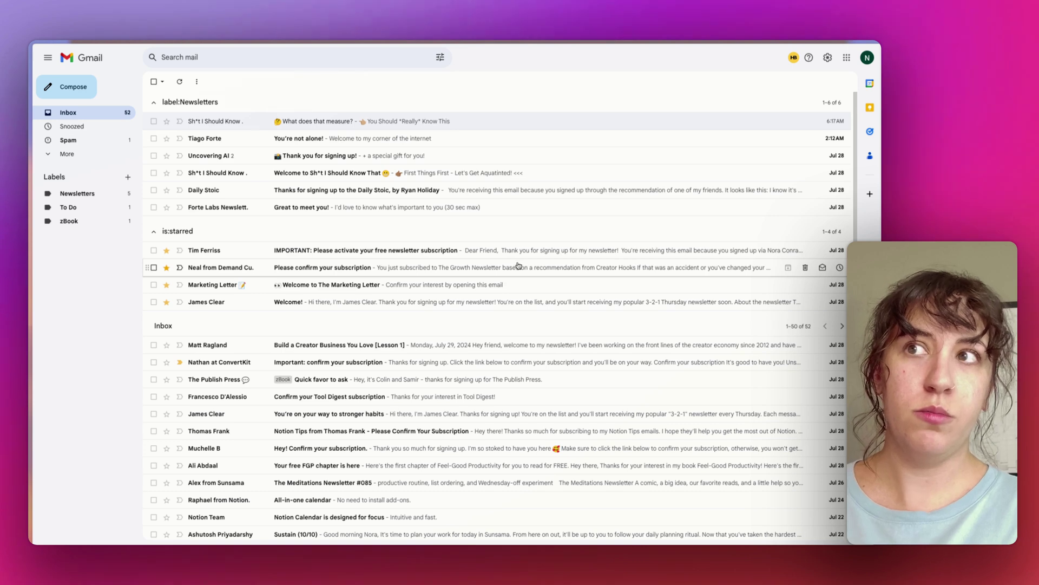
Position the multiple inboxes right of the inbox, name section 1 News and section 2 Stars, and save the settings
click(828, 58)
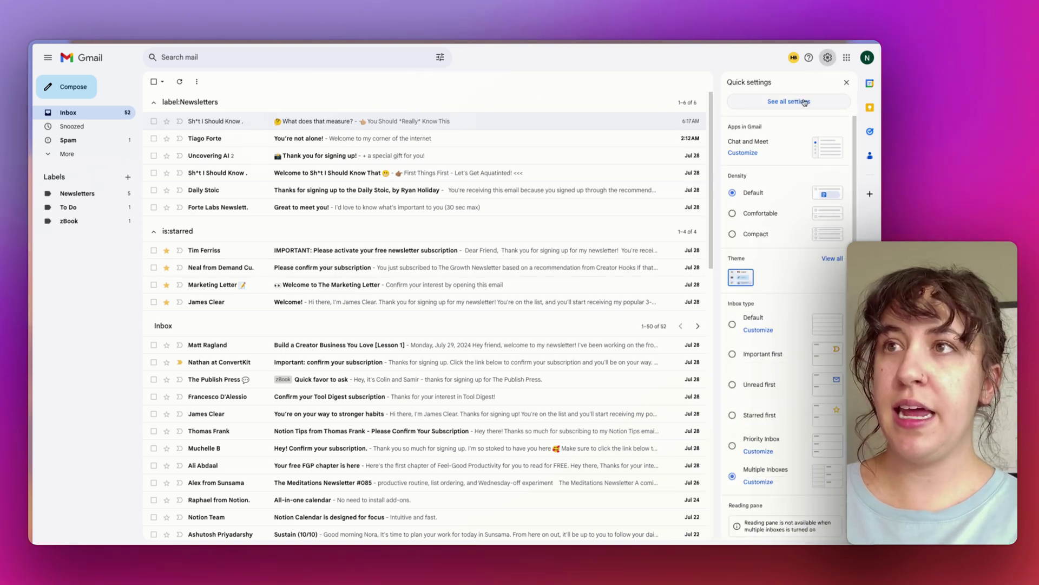
click(805, 102)
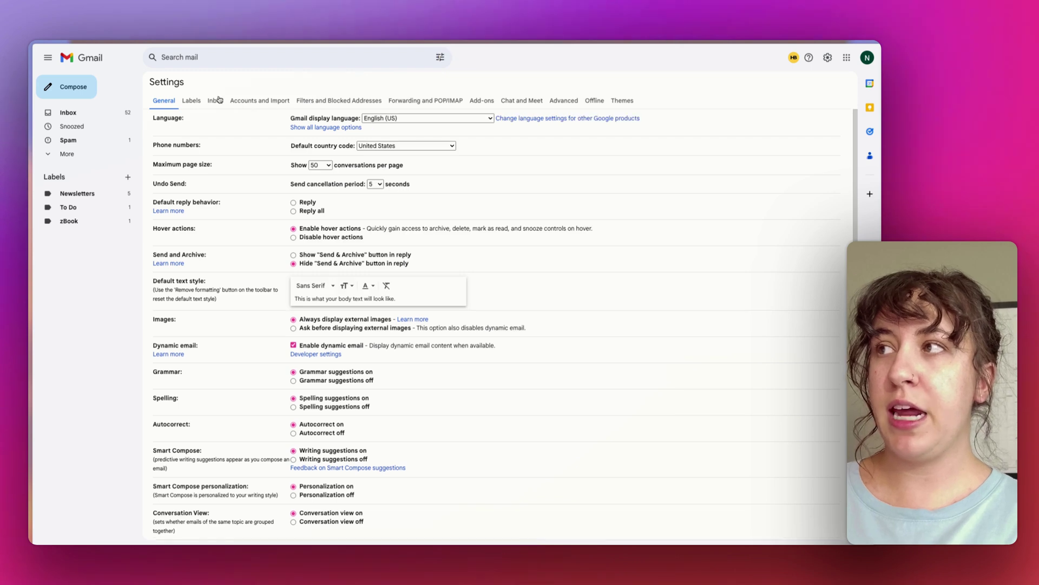
click(210, 101)
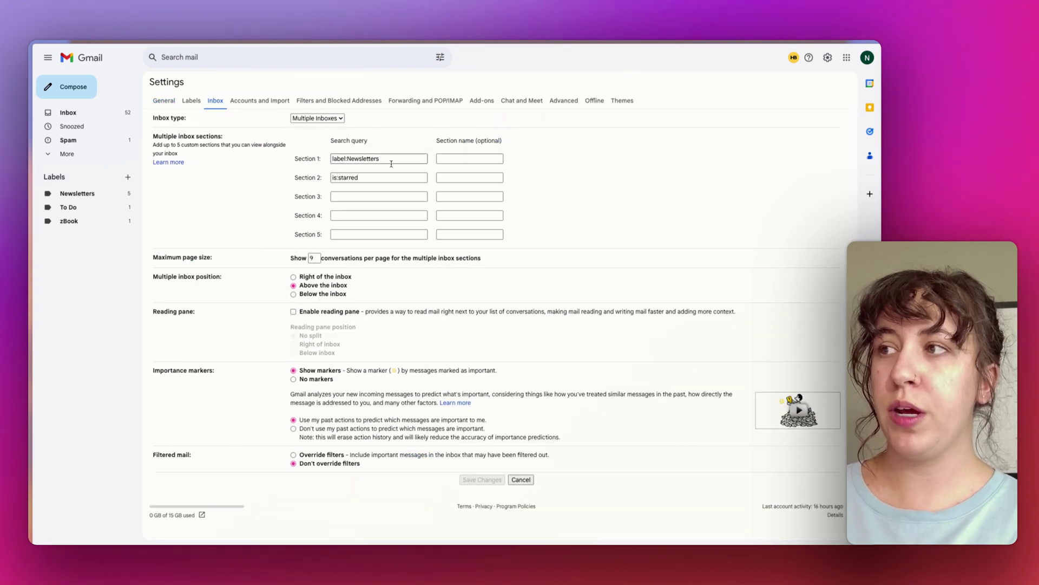
click(336, 277)
click(471, 156)
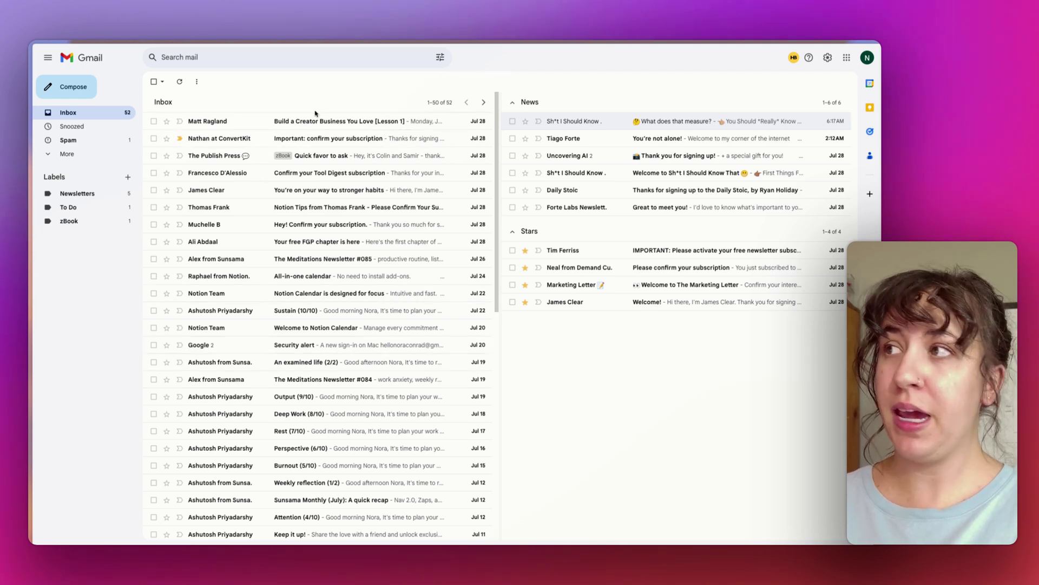
Star and archive the "Build a Creator Business You Love" email, and collapse the News and Stars sections
click(168, 122)
click(154, 122)
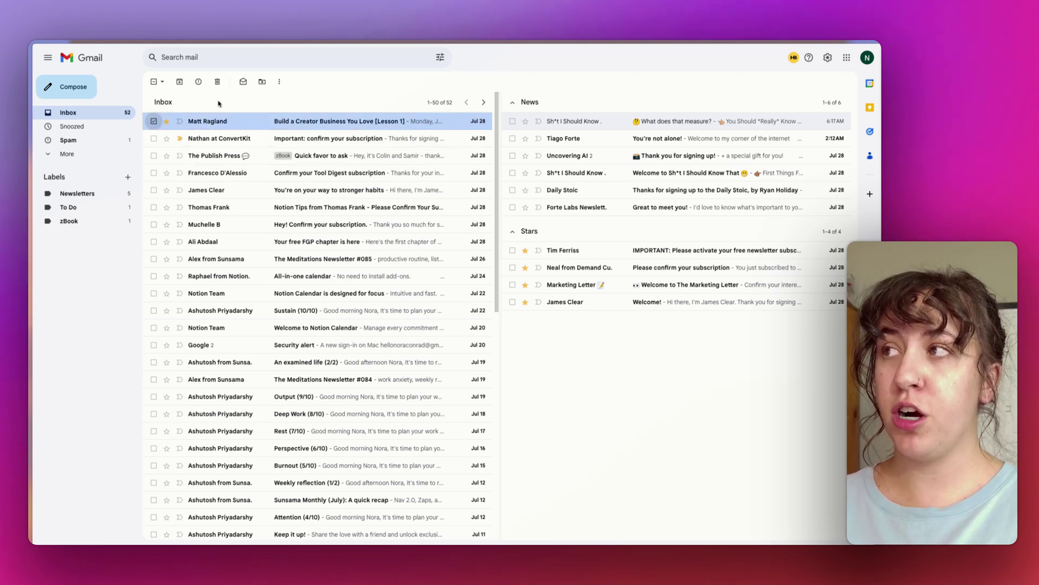
click(184, 82)
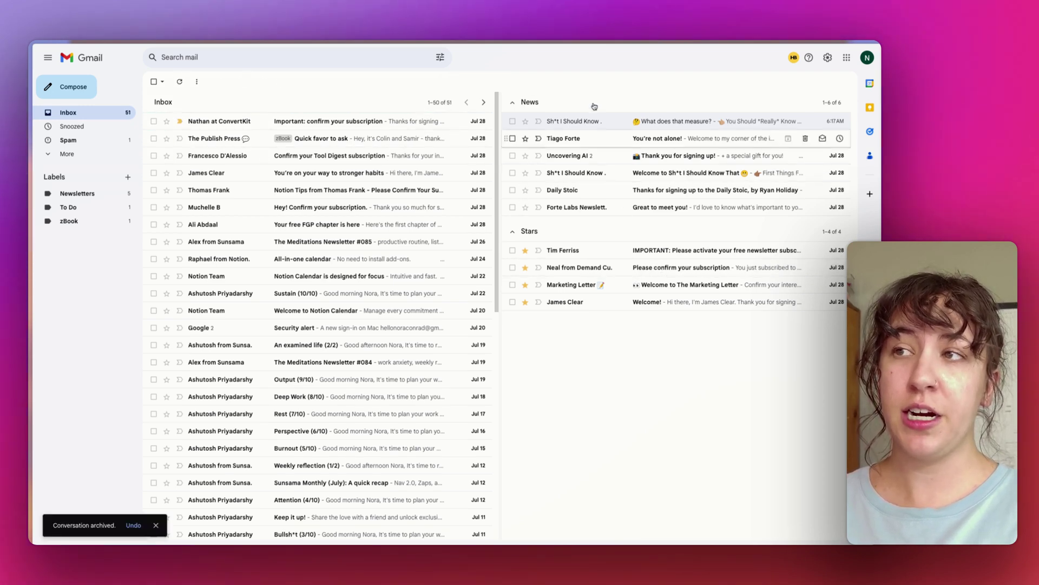
click(515, 103)
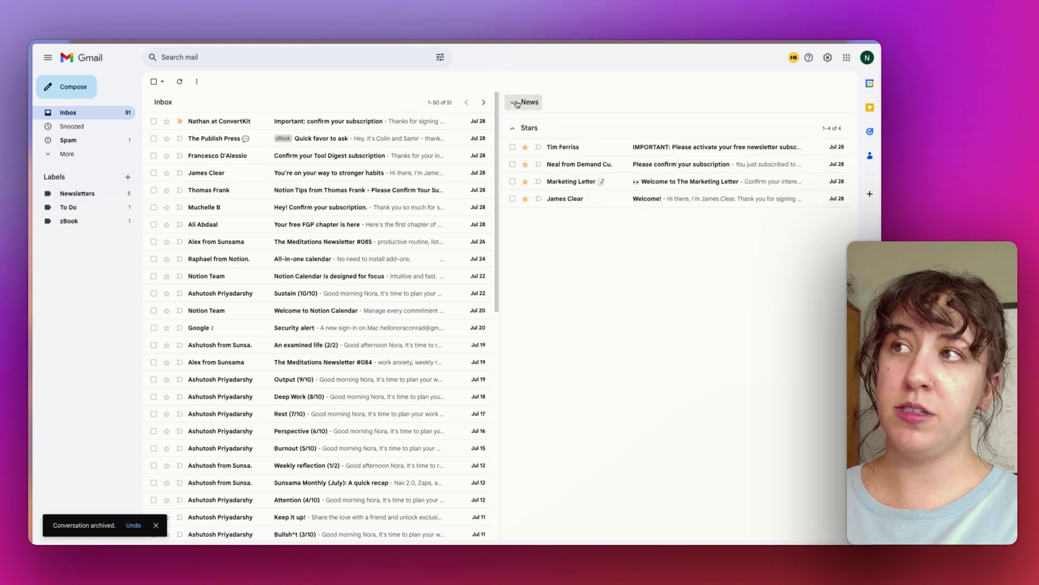
click(510, 130)
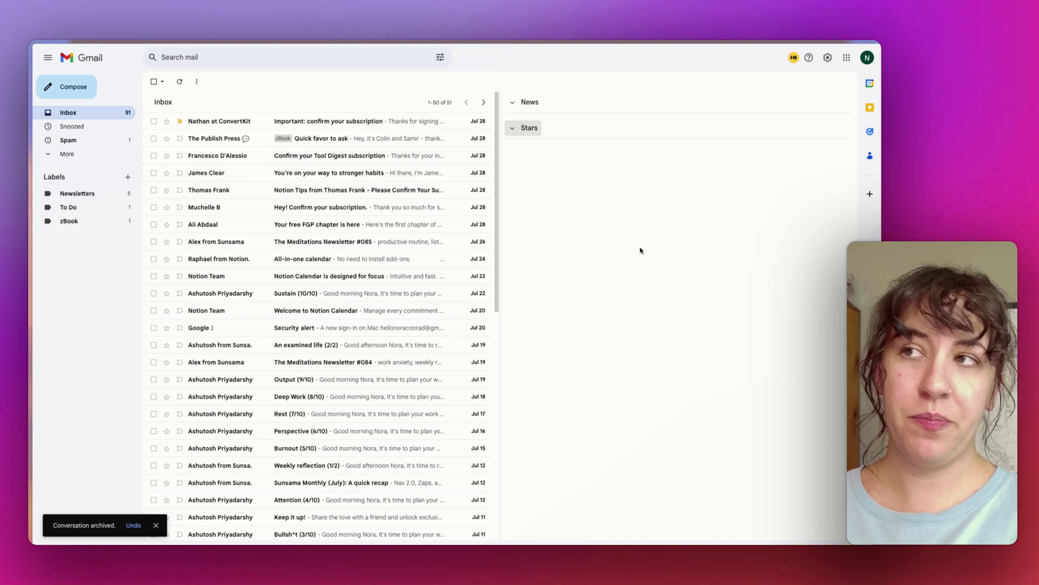
Add the red-bang and blue-info markers to the stars in use in the general settings and save
click(828, 57)
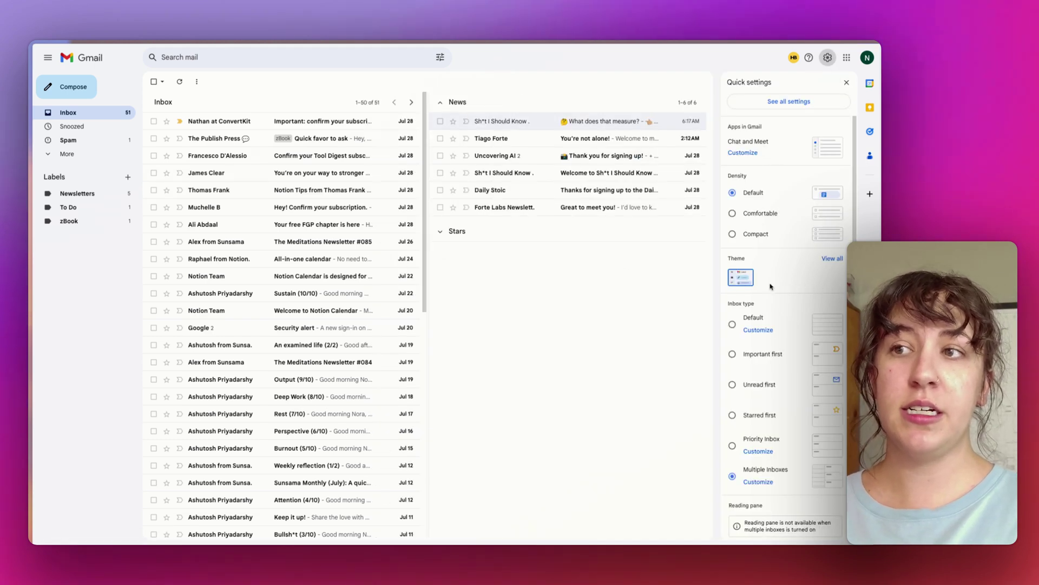
click(789, 100)
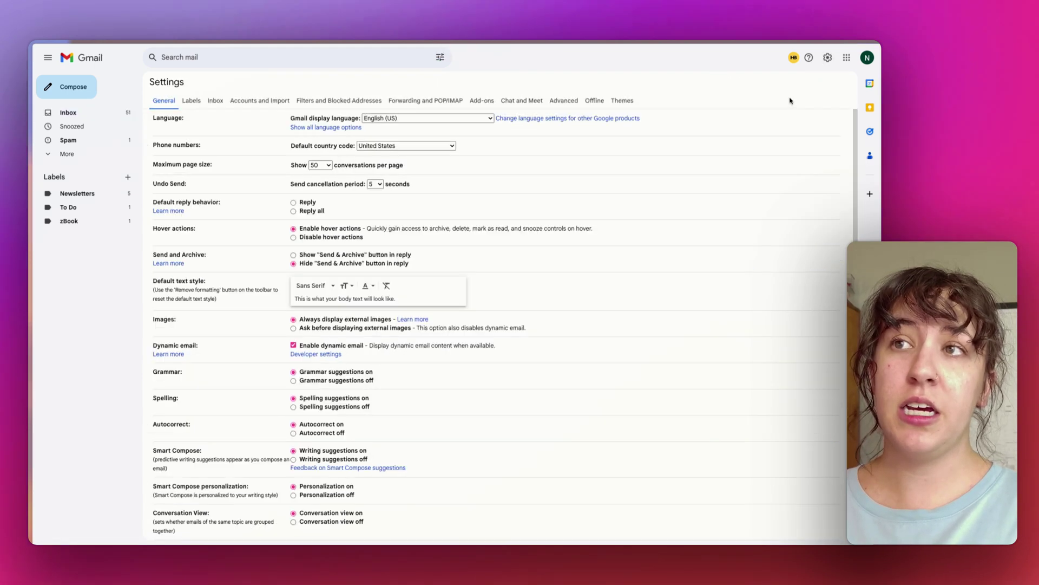
click(214, 98)
click(168, 99)
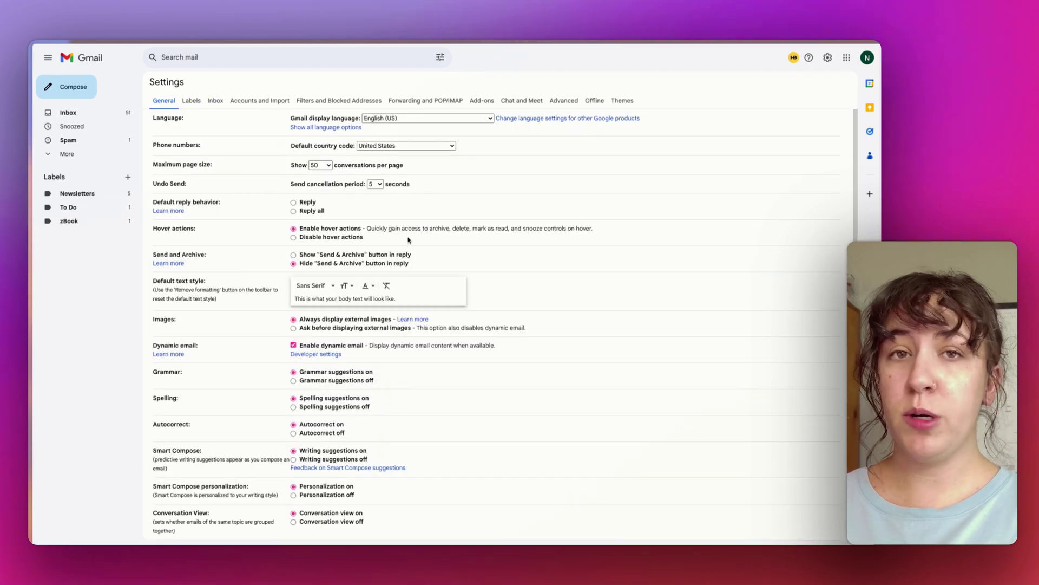
scroll(409, 239, down, 10)
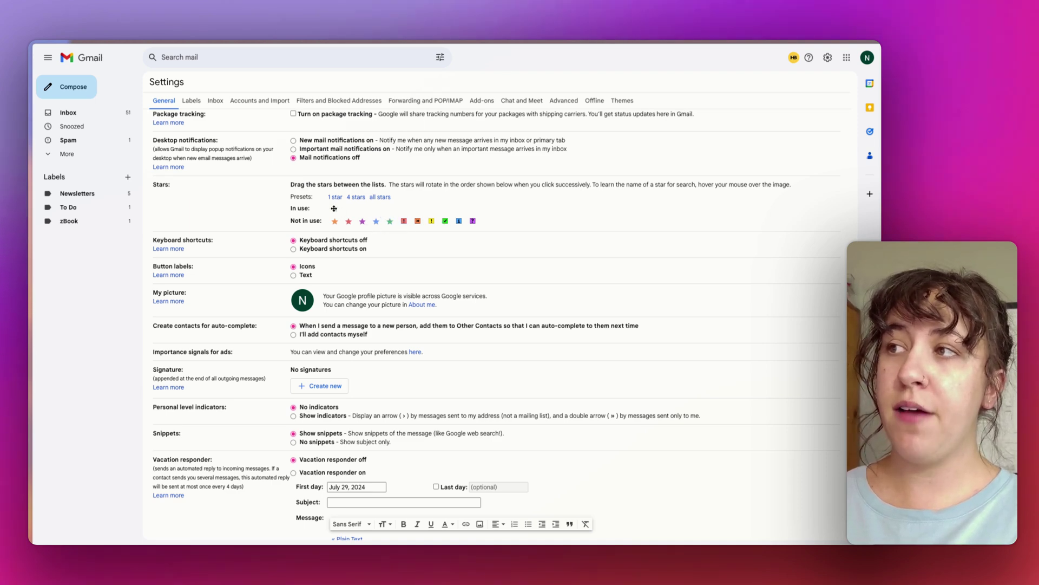
drag(403, 220, 352, 209)
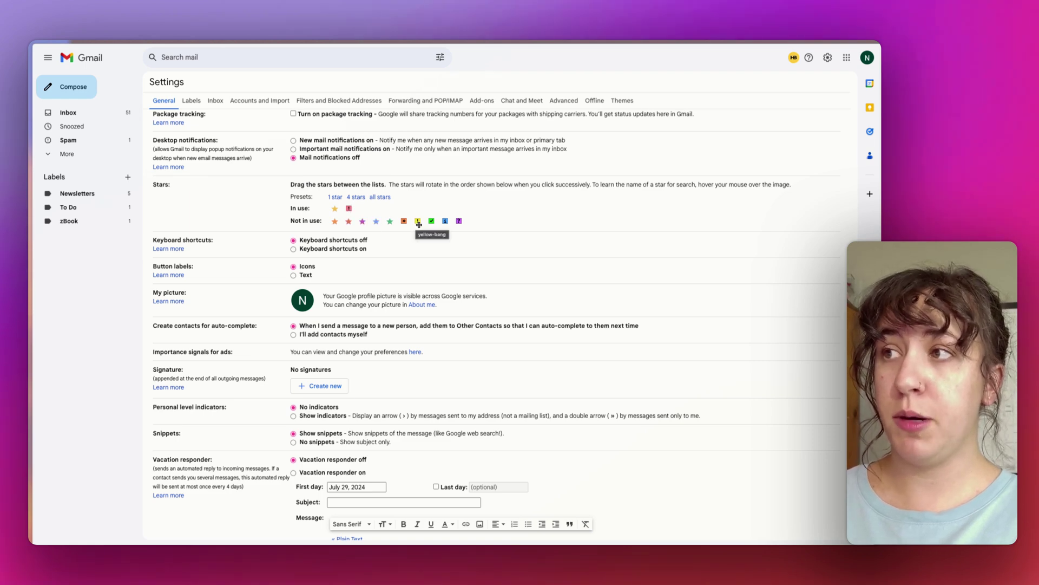
drag(443, 222, 368, 210)
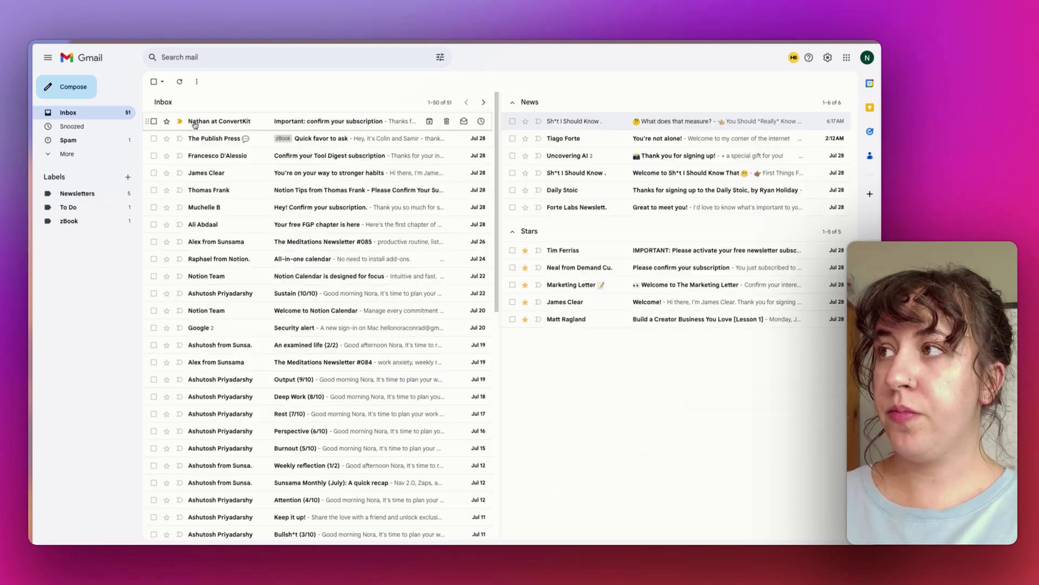
Cycle the star on the first inbox email through the available markers and leave it on blue-info
click(167, 123)
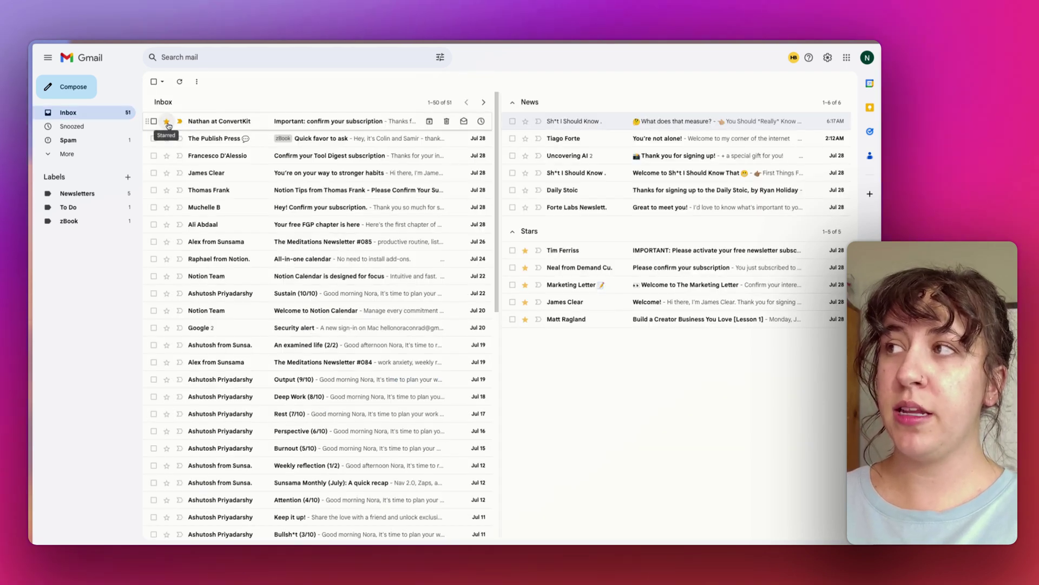
click(168, 122)
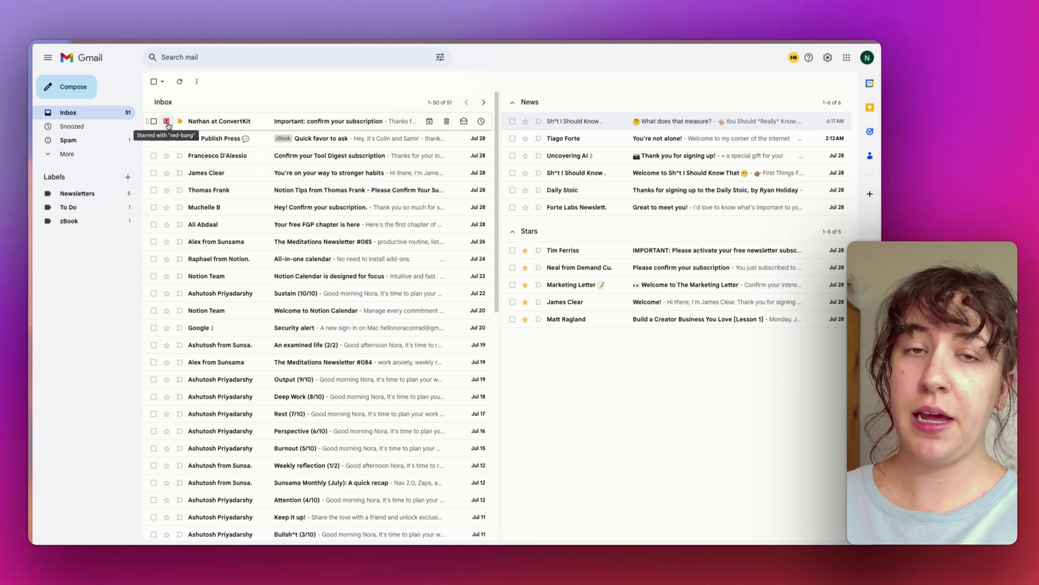
click(167, 123)
click(167, 122)
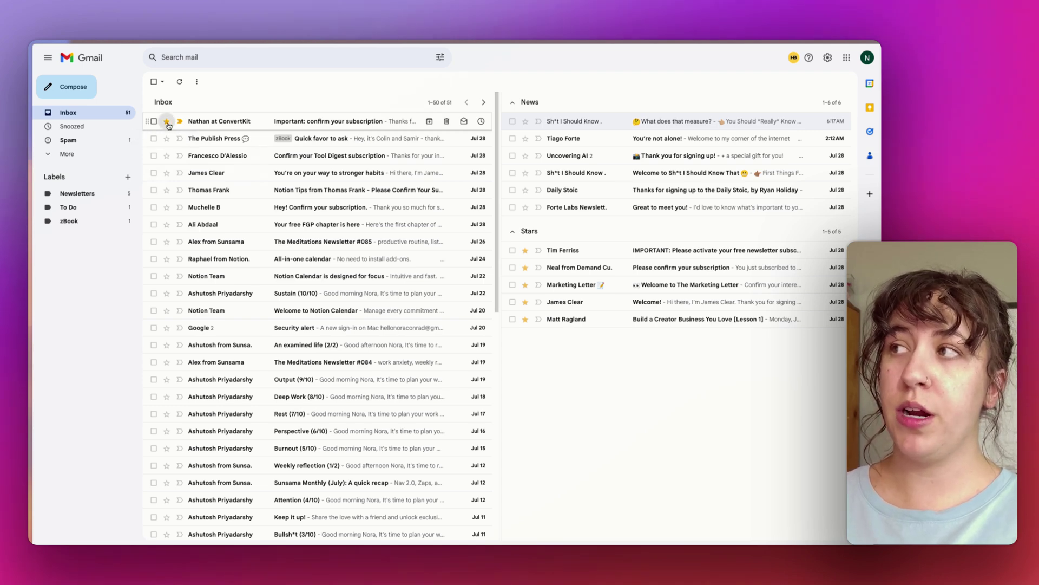
click(167, 123)
Set the section 2 query to has:yellow-starred, section 3 to has:red-bang and section 4 to has:blue-info, and save the changes
click(827, 58)
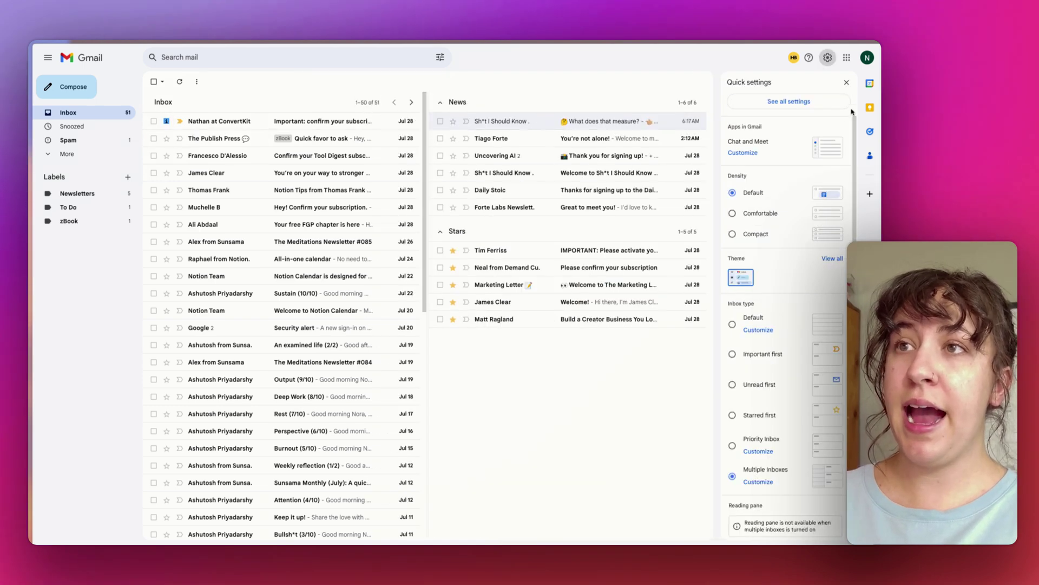
click(817, 103)
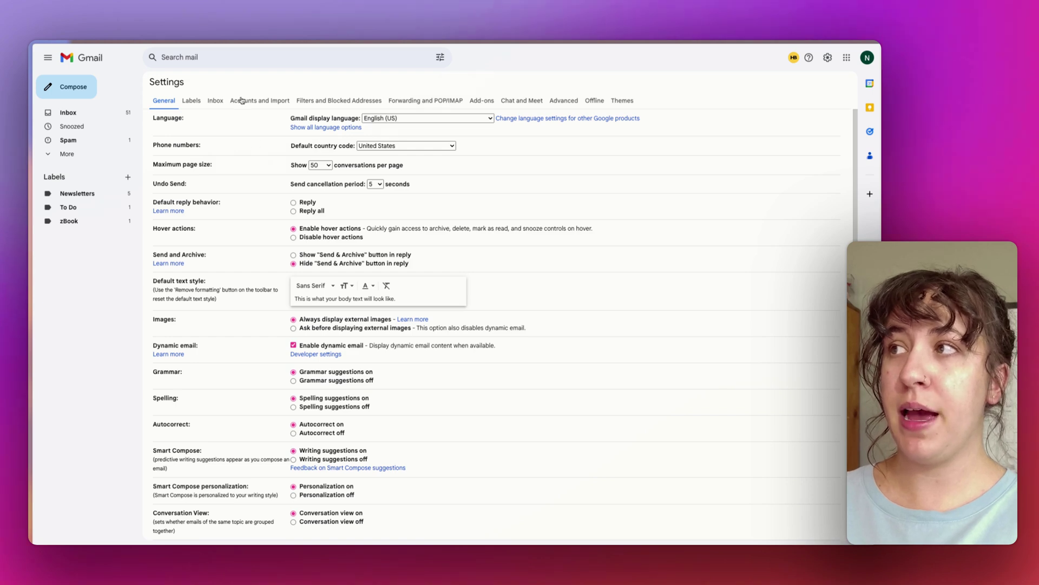
click(218, 101)
click(375, 196)
click(333, 178)
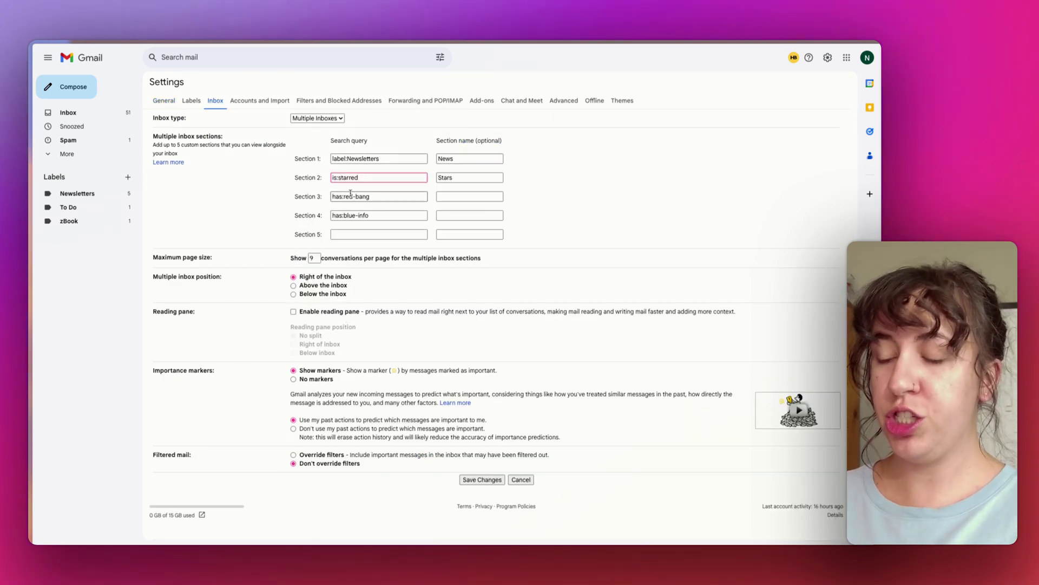
text(yellow-)
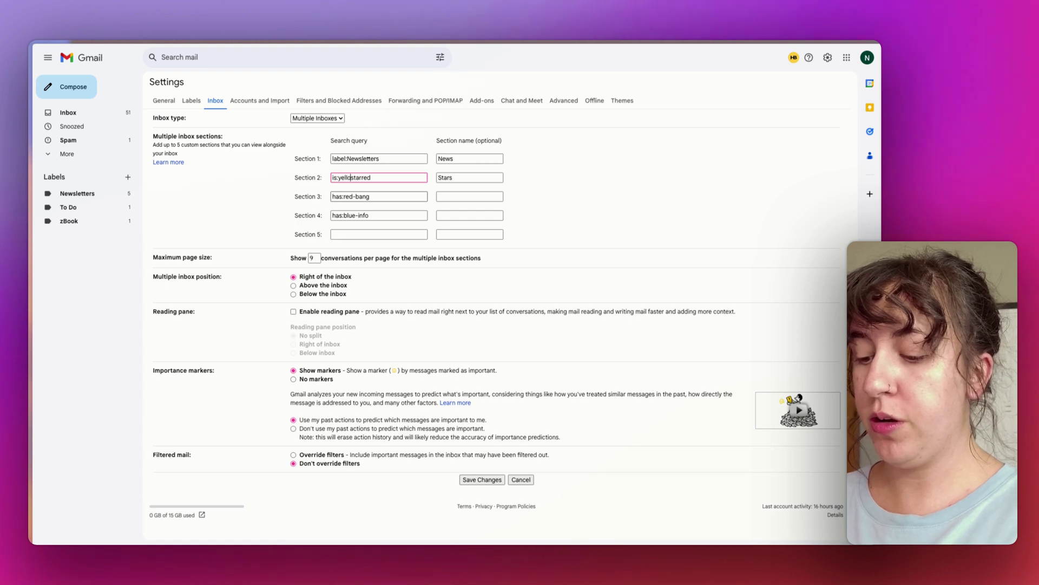
double_click(334, 178)
text(has)
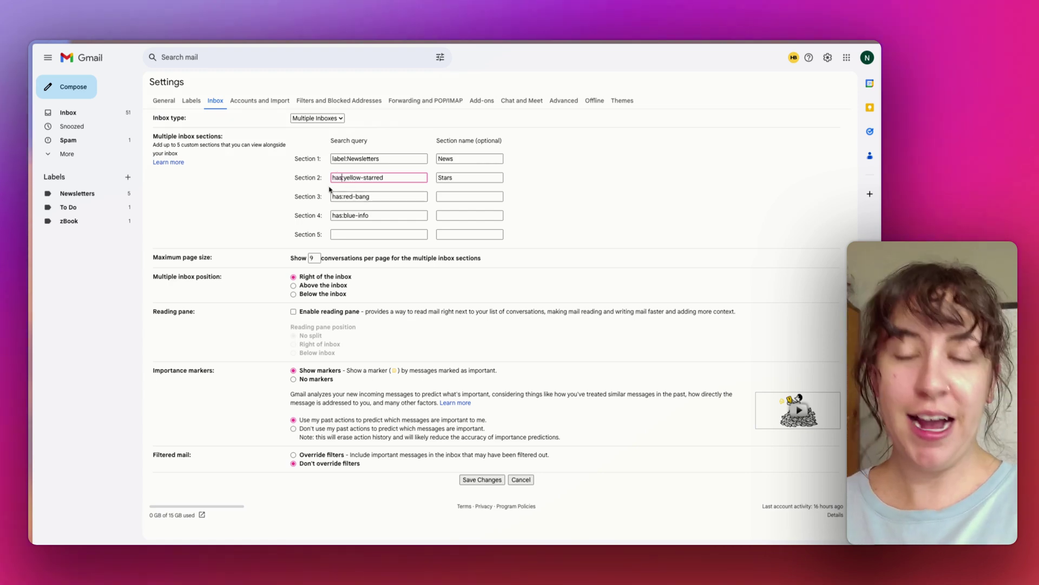
click(481, 479)
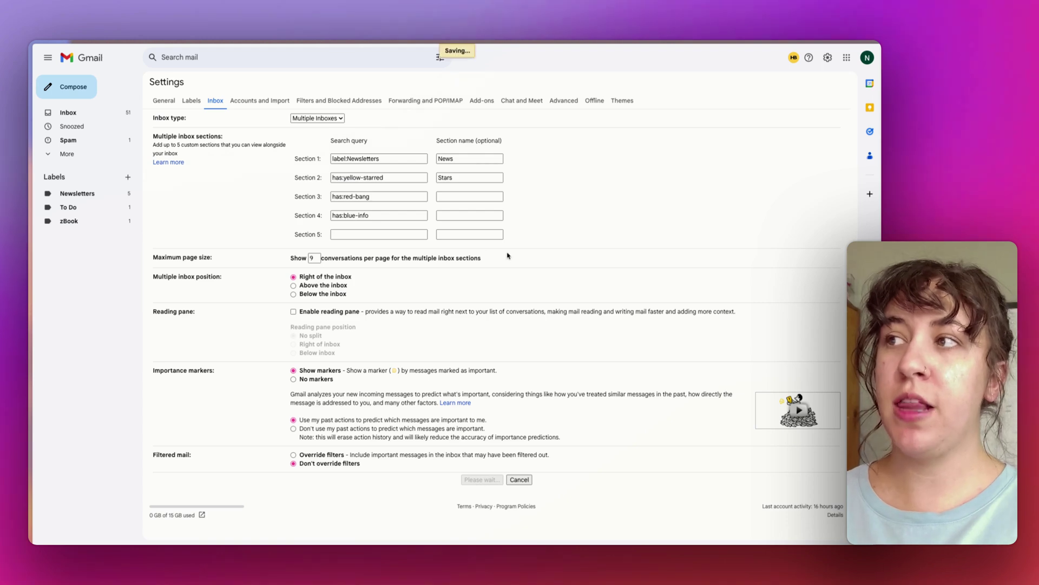